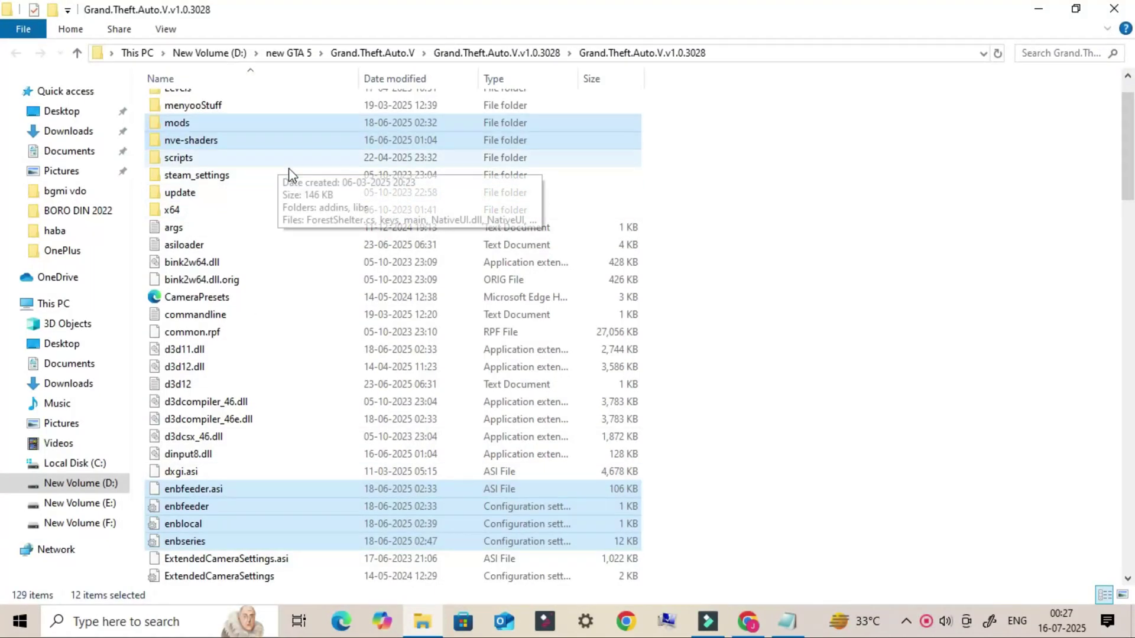
Permanently delete the 12 selected NaturalVision entries, including mods and nve-shaders, from Grand.Theft.Auto.V.v1.0.3028.
{"action": "scroll", "coordinate": [290, 175], "scroll_direction": "up", "scroll_amount": 1}
{"action": "right_click", "coordinate": [265, 190]}
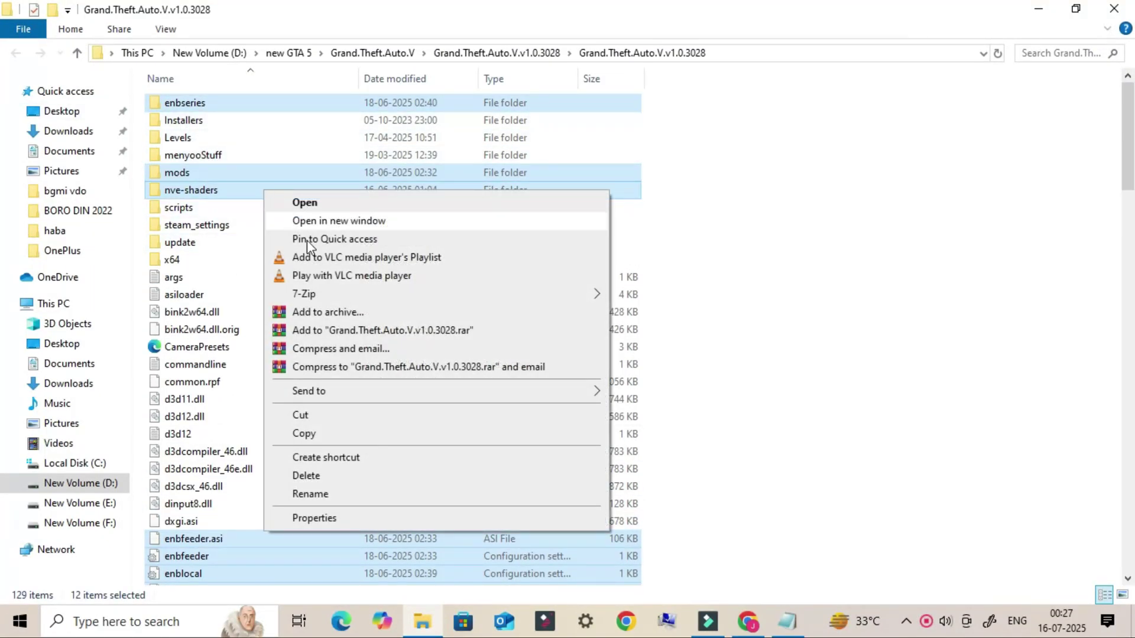
{"action": "left_click", "coordinate": [314, 477]}
{"action": "left_click", "coordinate": [375, 171]}
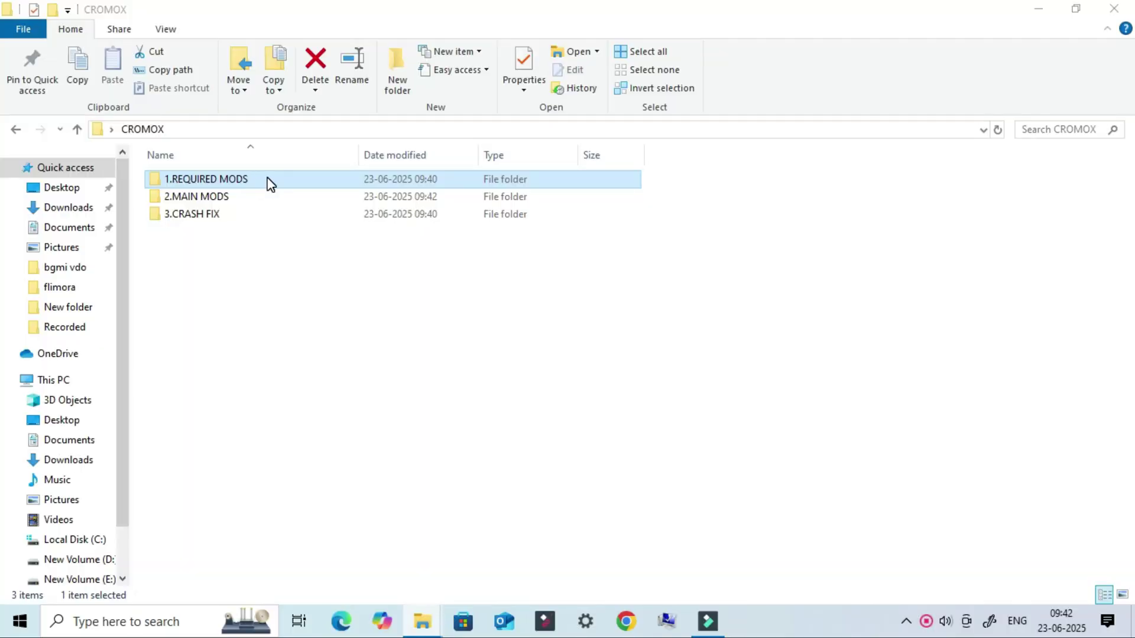
Browse CROMOX\1.REQUIRED MODS and open Heap Adjuster, showing HeapAdjuster.asi and its config file.
{"action": "double_click", "coordinate": [267, 180]}
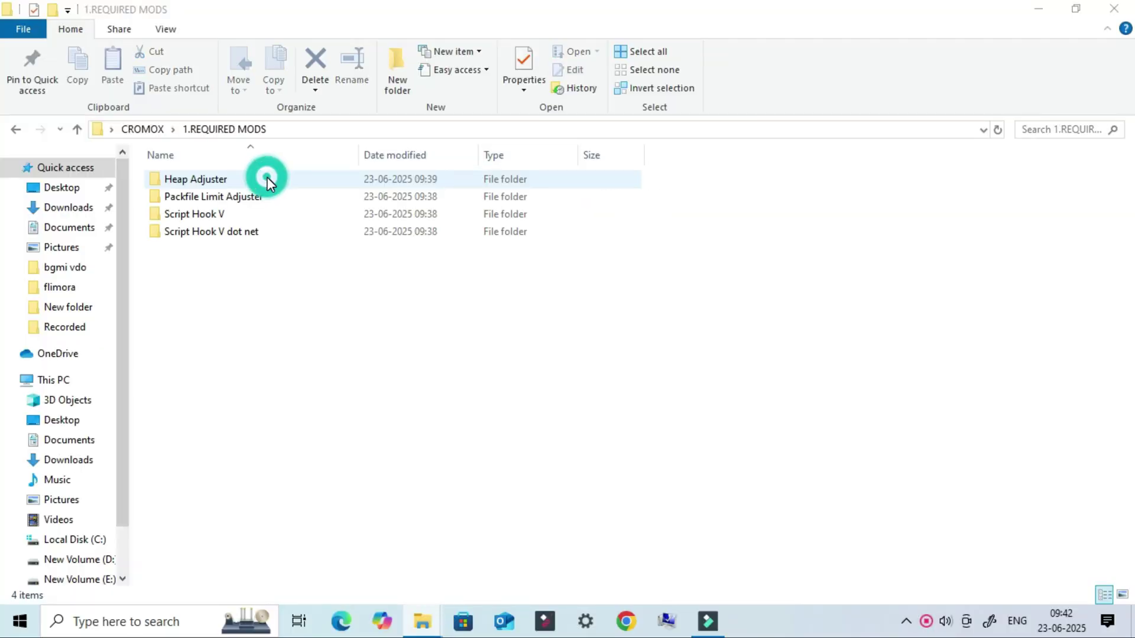
{"action": "left_click", "coordinate": [226, 179]}
{"action": "left_click", "coordinate": [231, 197]}
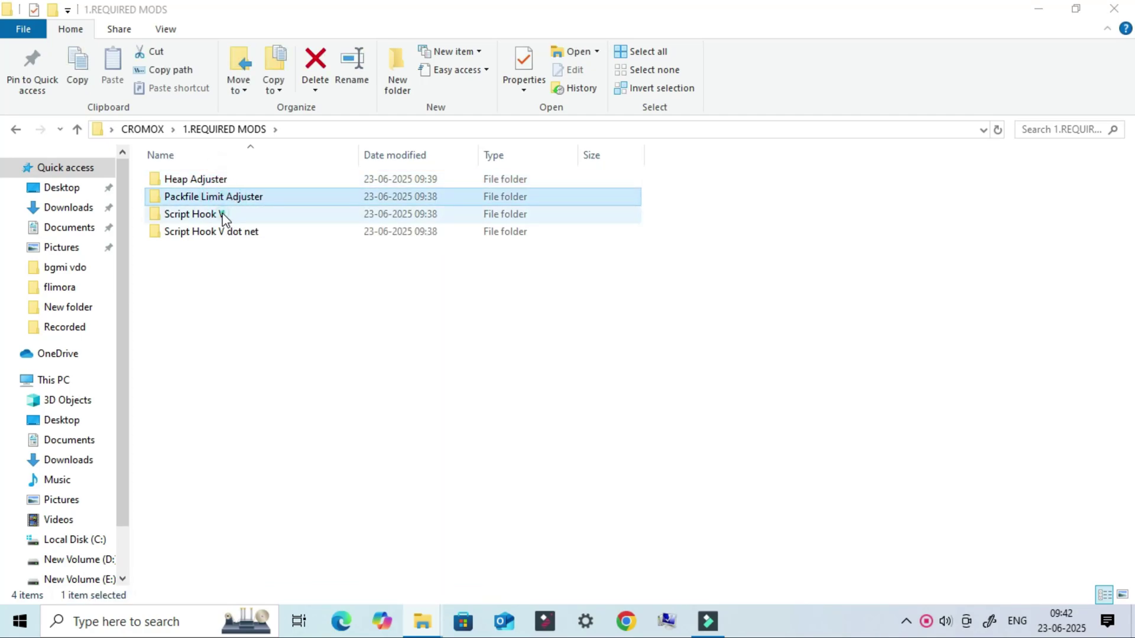
{"action": "left_click", "coordinate": [224, 215]}
{"action": "left_click", "coordinate": [260, 231]}
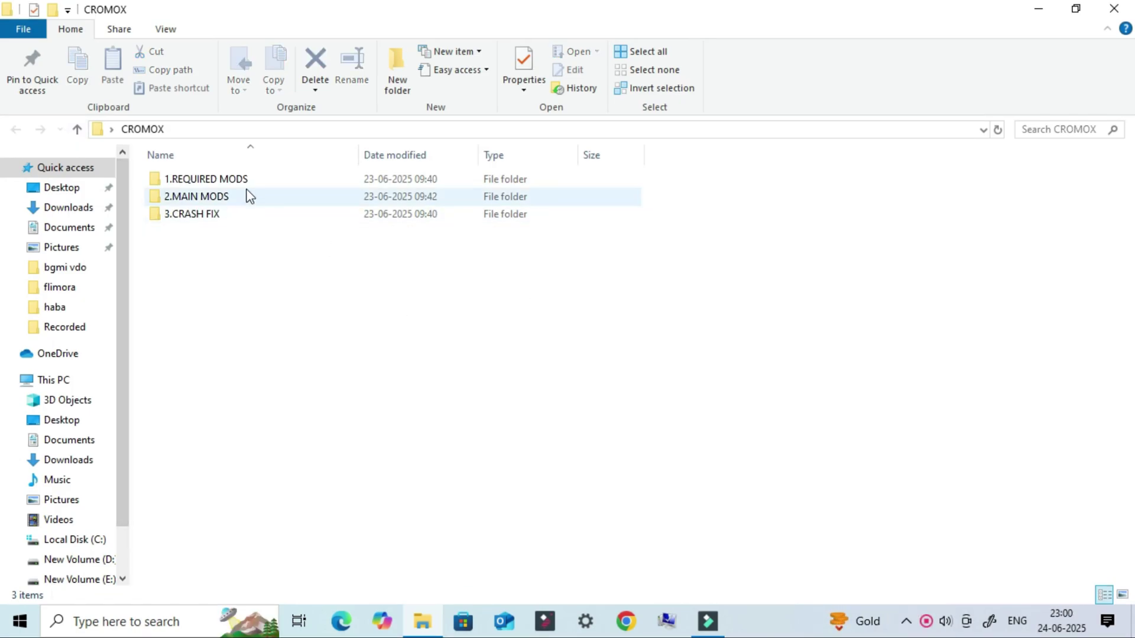
{"action": "left_click", "coordinate": [244, 186]}
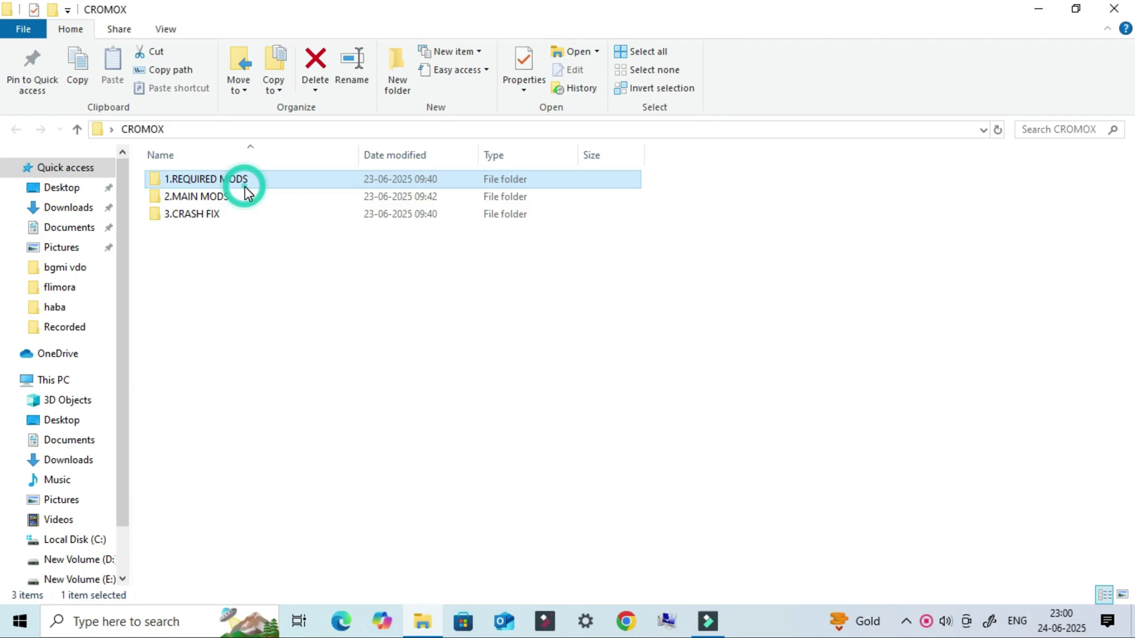
{"action": "double_click", "coordinate": [280, 186]}
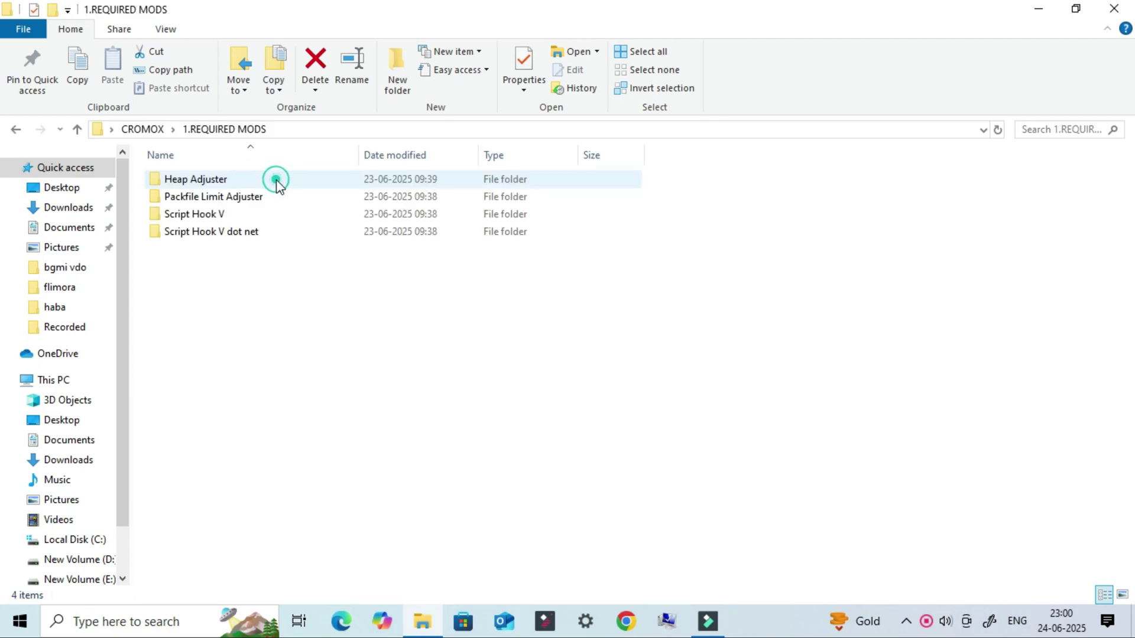
{"action": "double_click", "coordinate": [227, 179]}
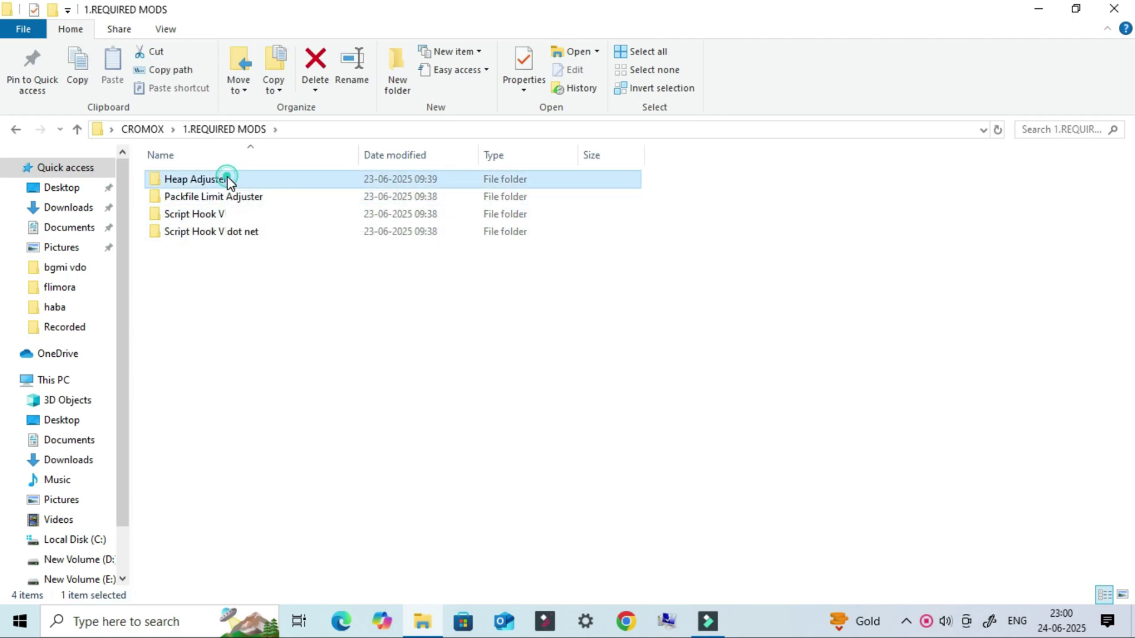
Select both Heap Adjuster files and open the GTA5 install folder in a window snapped left.
{"action": "left_click", "coordinate": [1076, 10]}
{"action": "left_click_drag", "start_coordinate": [845, 258], "coordinate": [778, 208]}
{"action": "right_click", "coordinate": [93, 242]}
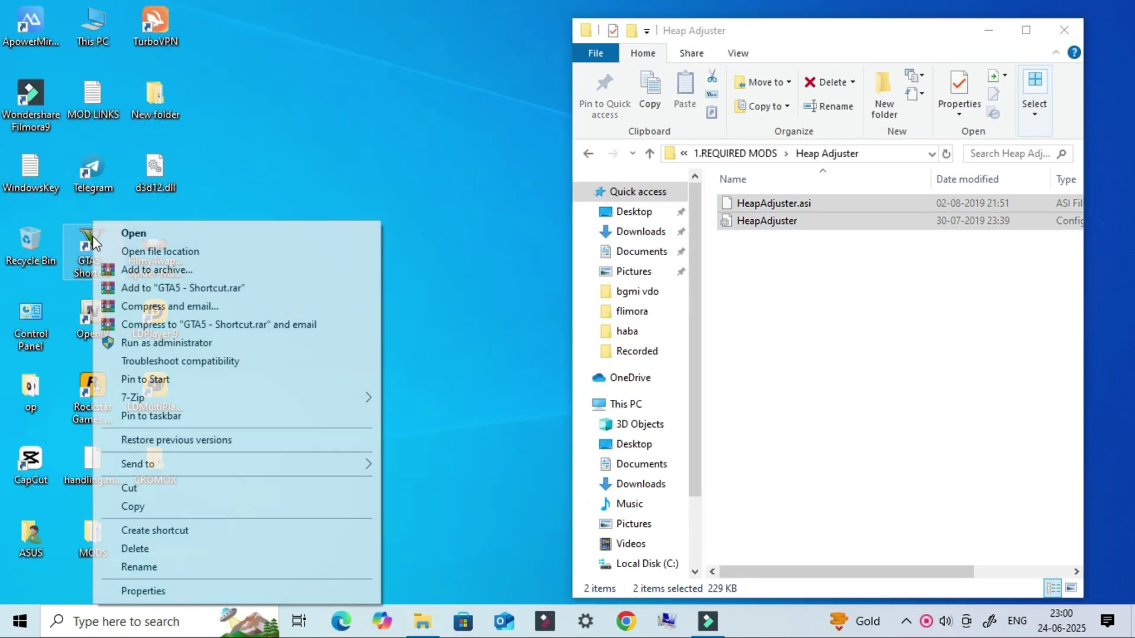
{"action": "left_click", "coordinate": [139, 251]}
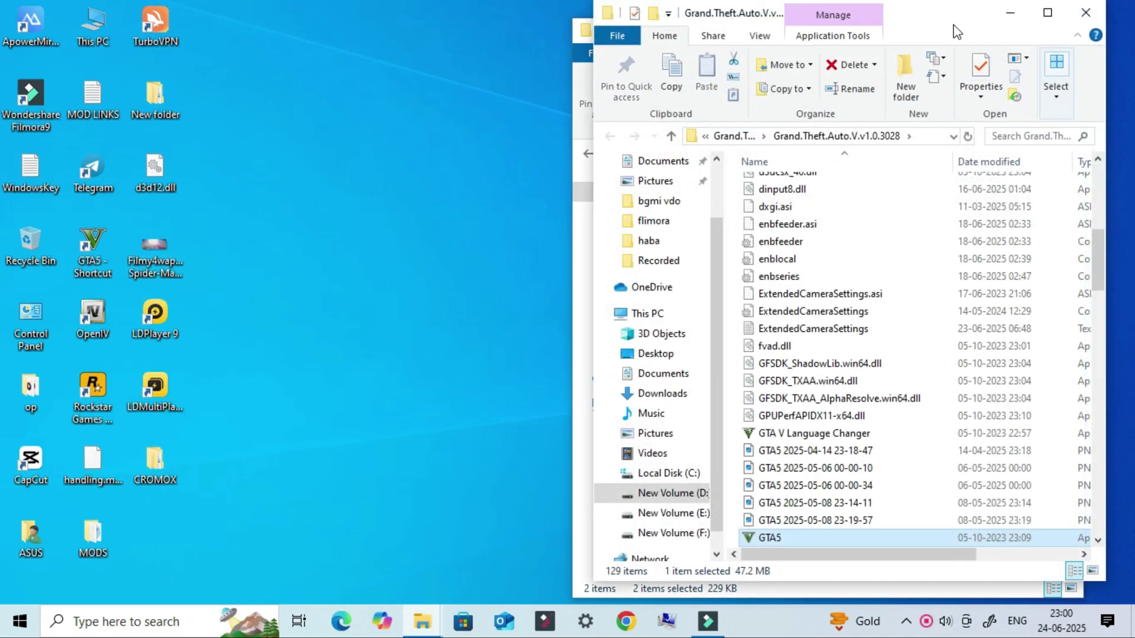
{"action": "left_click_drag", "start_coordinate": [956, 31], "coordinate": [357, 43]}
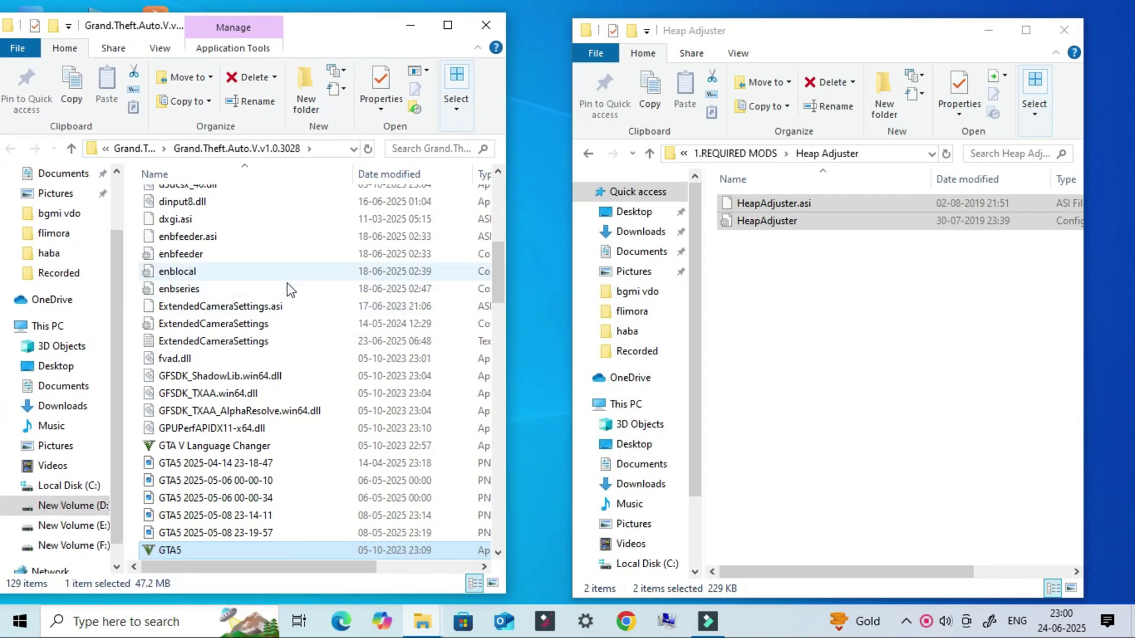
Drag the Heap Adjuster files into Grand.Theft.Auto.V.v1.0.3028, then show the parent Grand.Theft.Auto.V folder.
{"action": "scroll", "coordinate": [289, 288], "scroll_direction": "up", "scroll_amount": 7}
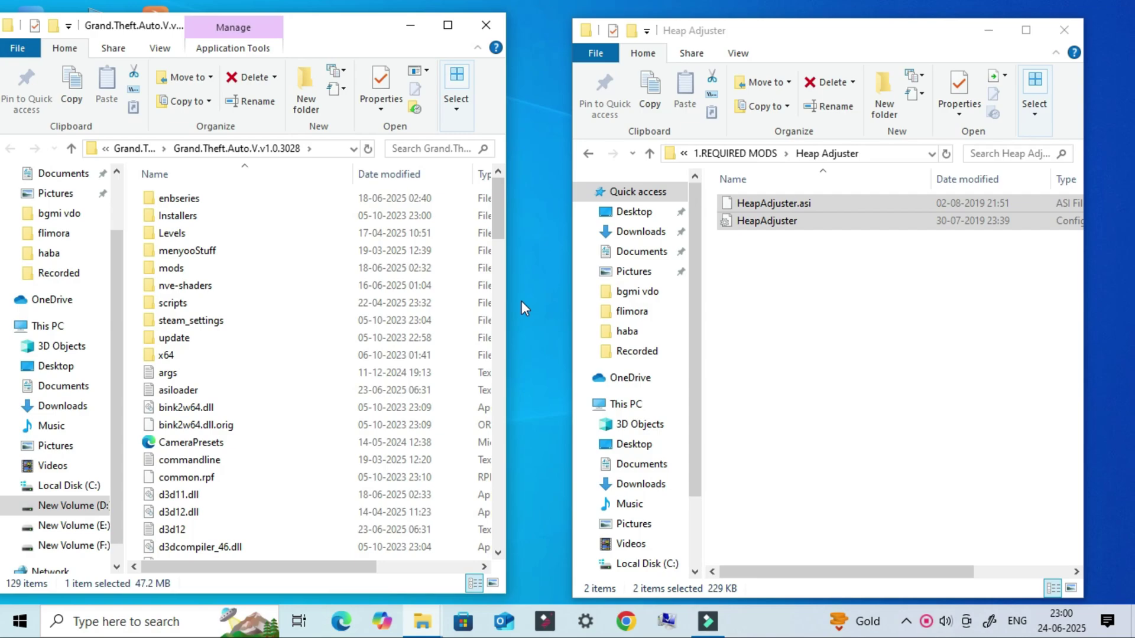
{"action": "left_click_drag", "start_coordinate": [506, 299], "coordinate": [569, 299]}
{"action": "scroll", "coordinate": [407, 371], "scroll_direction": "down", "scroll_amount": 1}
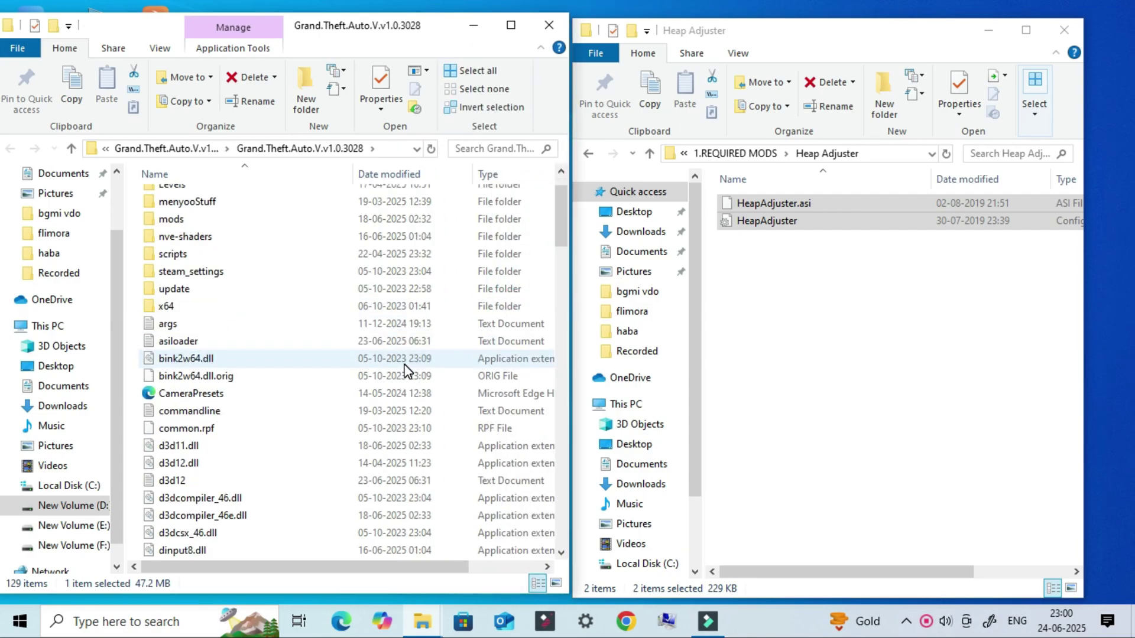
{"action": "scroll", "coordinate": [406, 371], "scroll_direction": "down", "scroll_amount": 1}
{"action": "left_click_drag", "start_coordinate": [853, 213], "coordinate": [810, 216]}
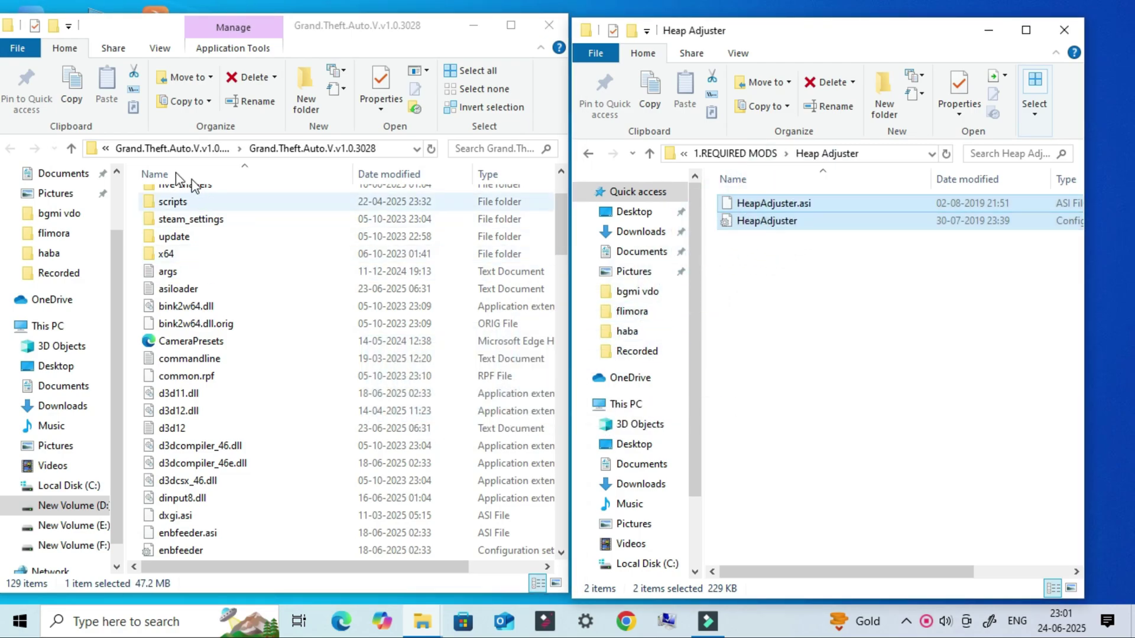
{"action": "left_click", "coordinate": [71, 151]}
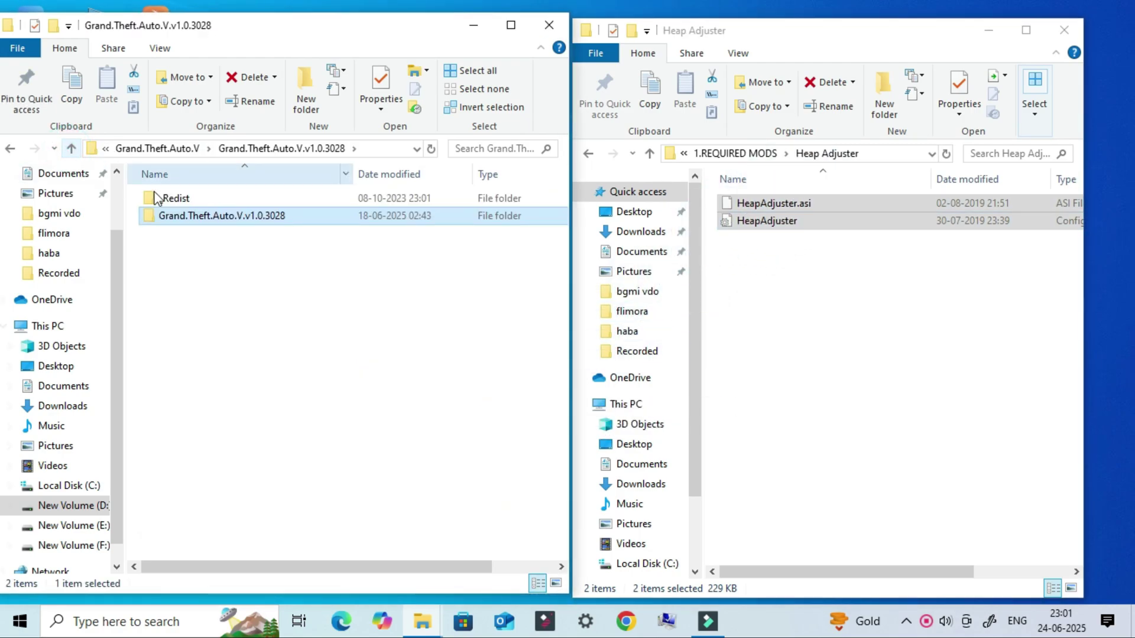
Copy both Packfile Limit Adjuster files into the Grand.Theft.Auto.V.v1.0.3028 game folder.
{"action": "double_click", "coordinate": [185, 216]}
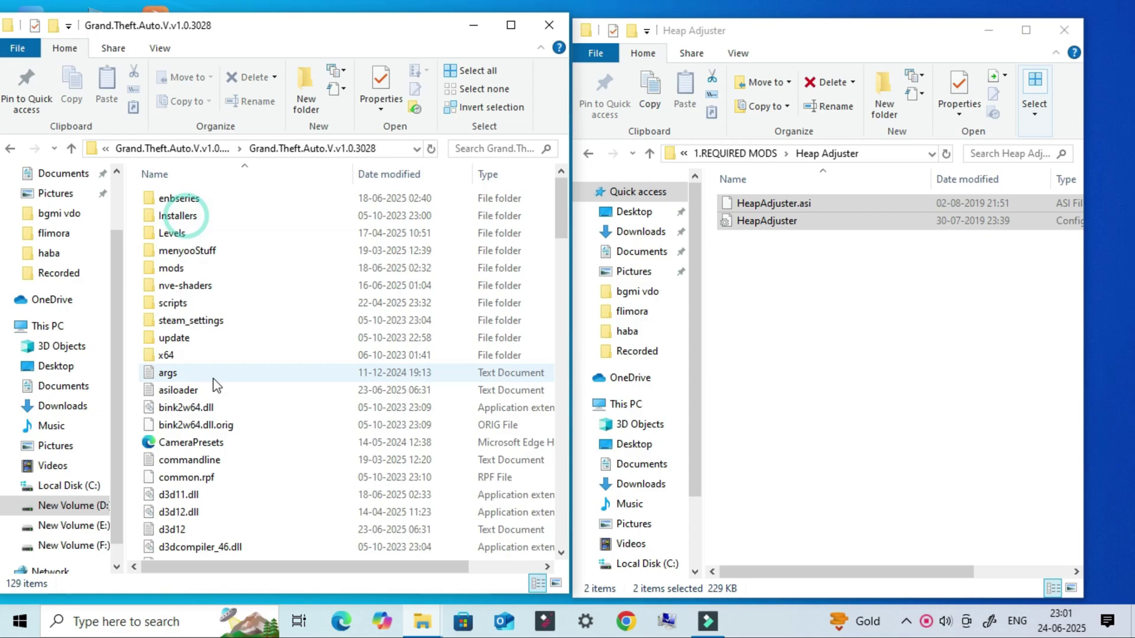
{"action": "left_click", "coordinate": [650, 154]}
{"action": "double_click", "coordinate": [779, 220]}
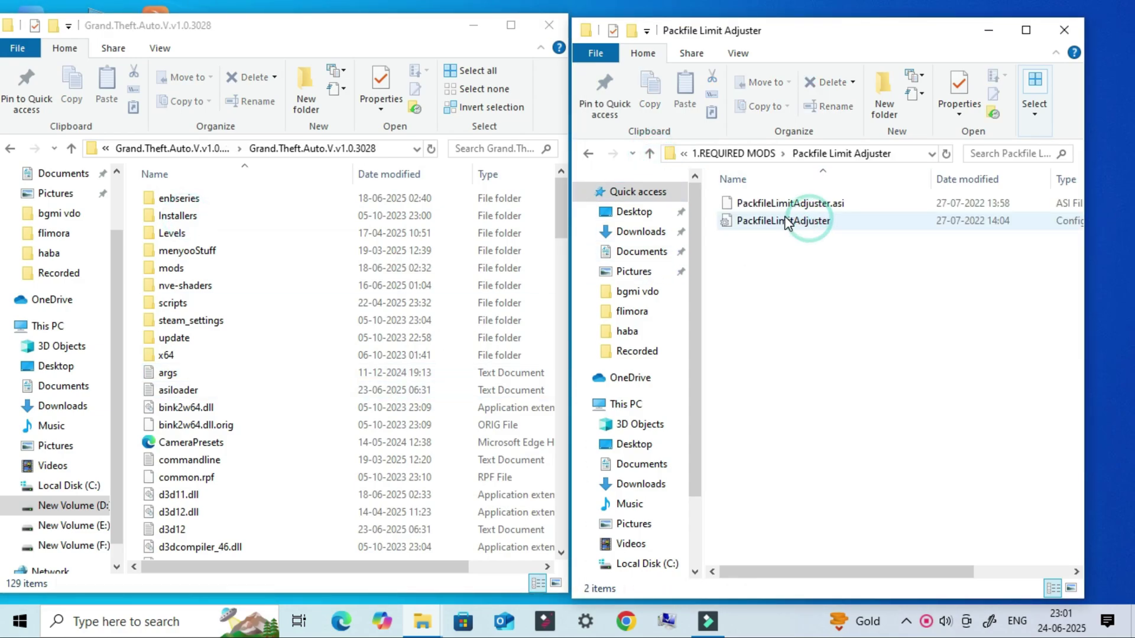
{"action": "left_click_drag", "start_coordinate": [875, 307], "coordinate": [312, 433]}
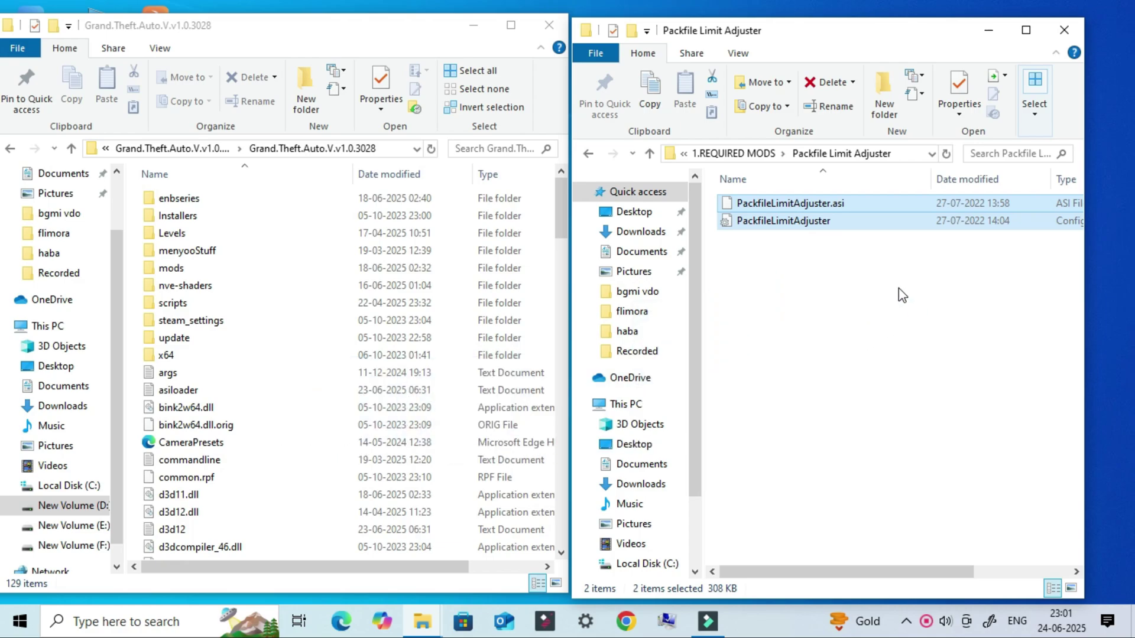
Copy the four Script Hook V bin files into the game folder.
{"action": "left_click", "coordinate": [650, 154]}
{"action": "double_click", "coordinate": [800, 237]}
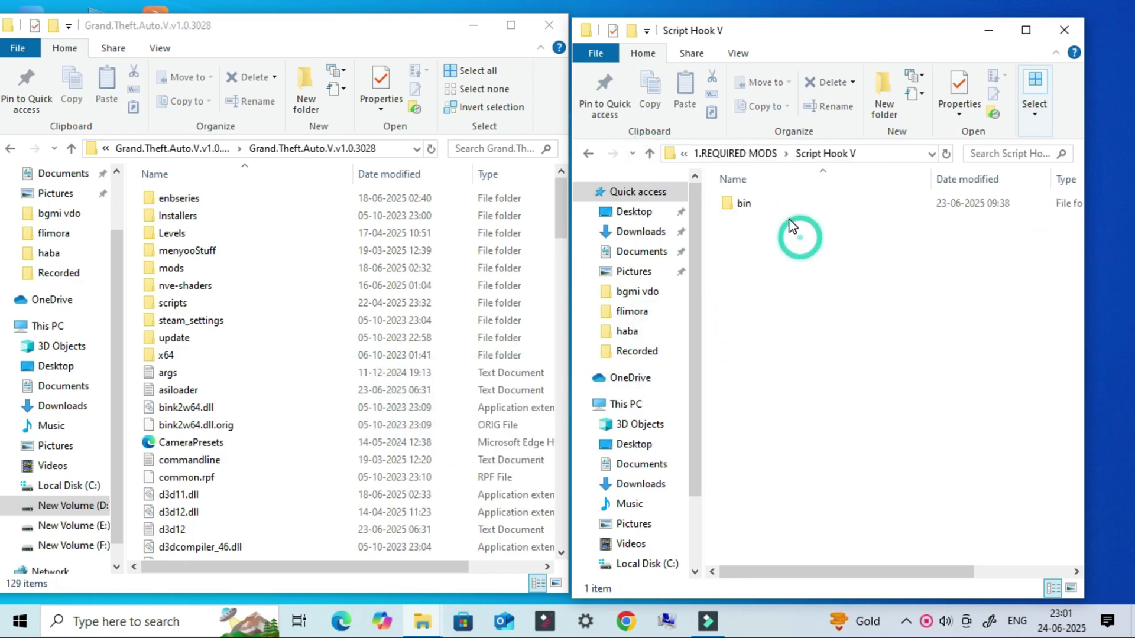
{"action": "double_click", "coordinate": [761, 207]}
{"action": "left_click_drag", "start_coordinate": [819, 306], "coordinate": [752, 203]}
{"action": "left_click_drag", "start_coordinate": [765, 220], "coordinate": [1028, 360]}
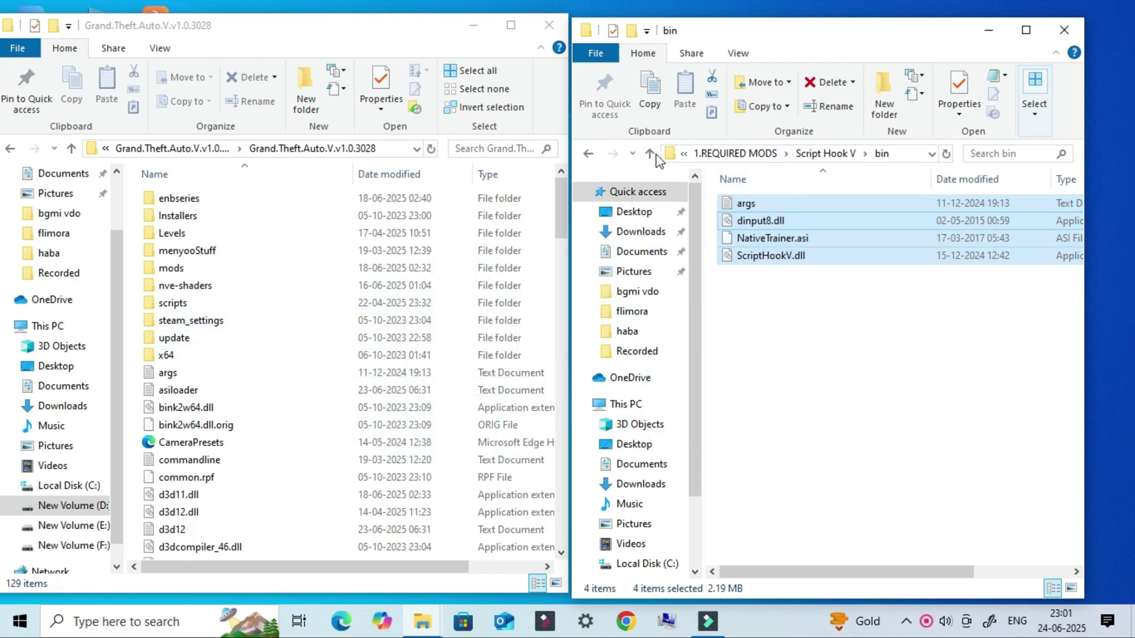
Copy the six Script Hook V dot net files into the game folder, then return to CROMOX.
{"action": "left_click", "coordinate": [650, 154]}
{"action": "left_click", "coordinate": [649, 153]}
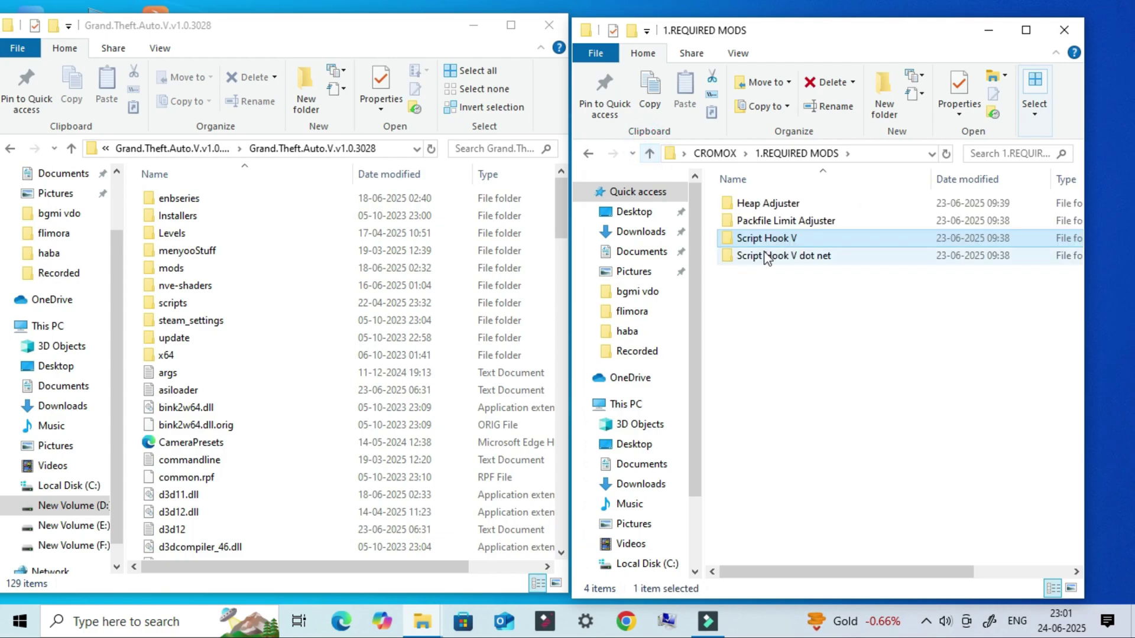
{"action": "double_click", "coordinate": [768, 256]}
{"action": "left_click_drag", "start_coordinate": [823, 308], "coordinate": [760, 197]}
{"action": "left_click_drag", "start_coordinate": [806, 230], "coordinate": [825, 367]}
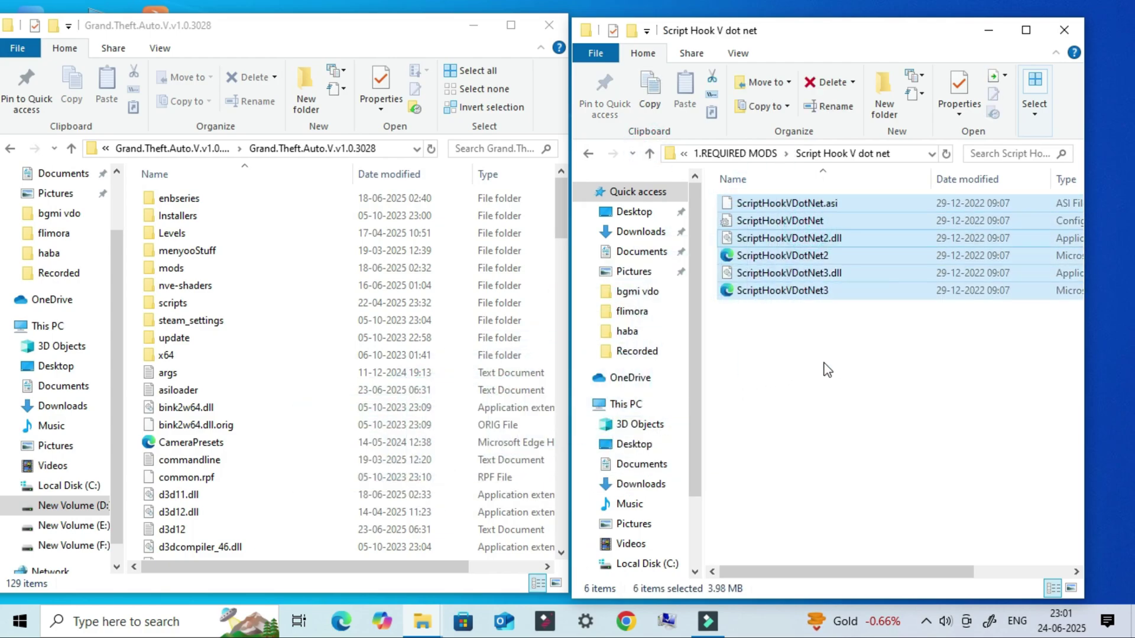
{"action": "left_click", "coordinate": [649, 153]}
{"action": "left_click", "coordinate": [649, 154]}
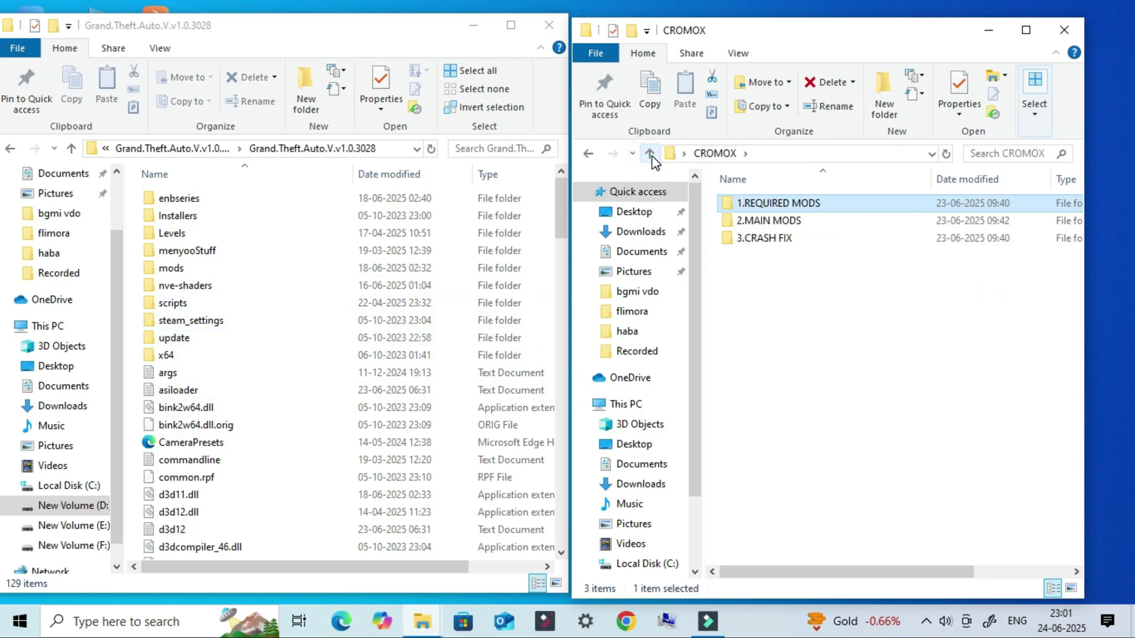
Maximize the CROMOX window and browse into 2.MAIN MODS, showing 1.NVE, 2.QuantV and 3.CromatiX.
{"action": "left_click", "coordinate": [786, 221]}
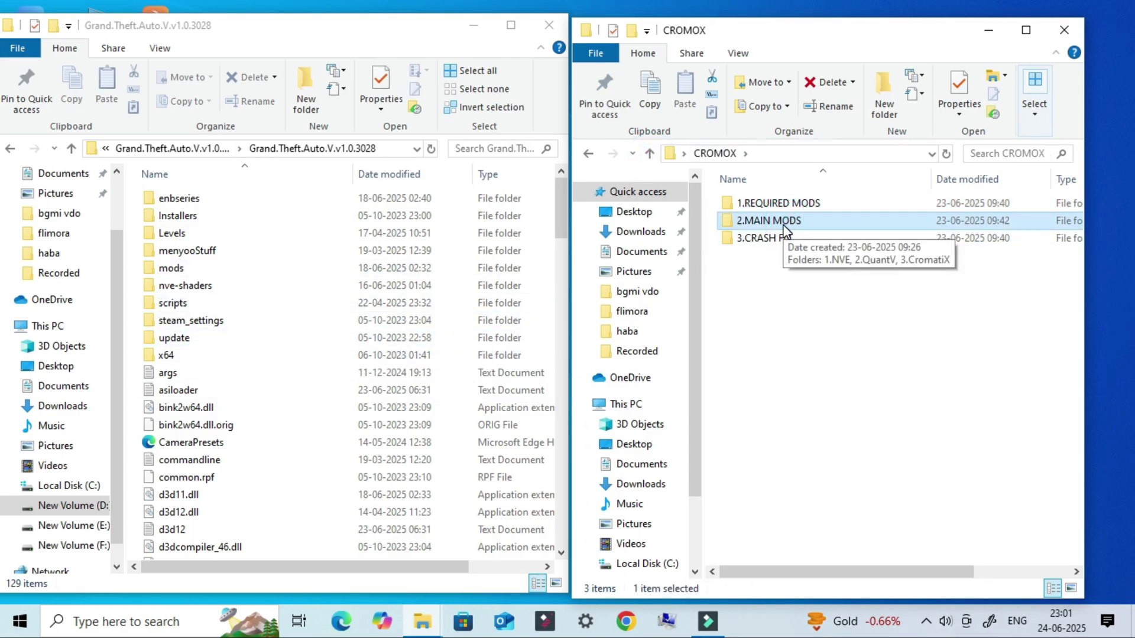
{"action": "left_click", "coordinate": [1026, 30]}
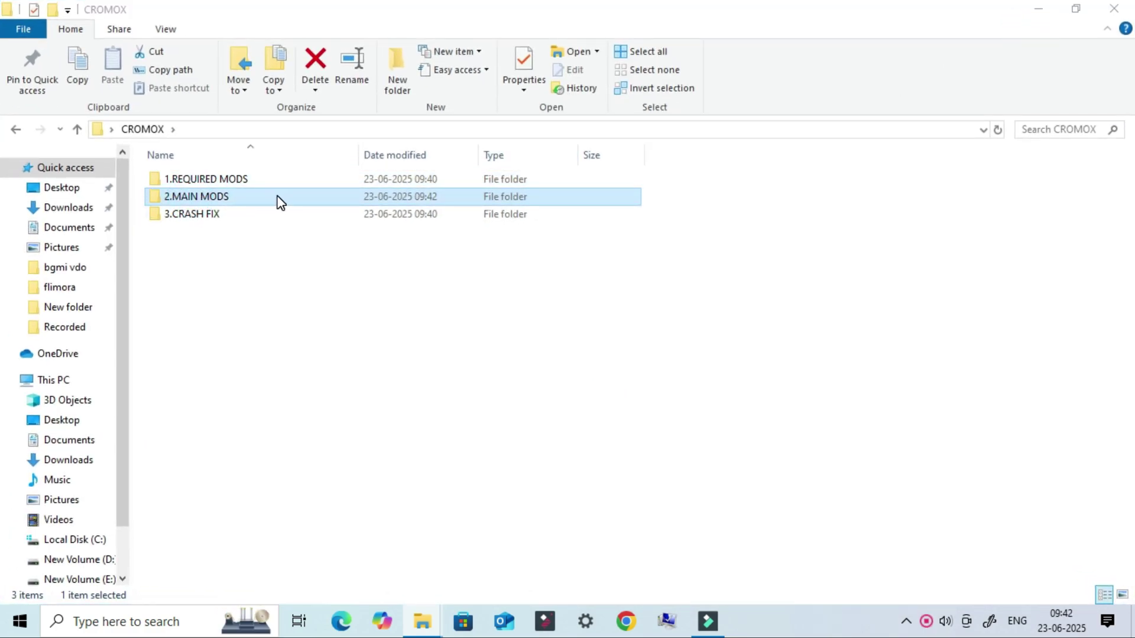
{"action": "double_click", "coordinate": [278, 201]}
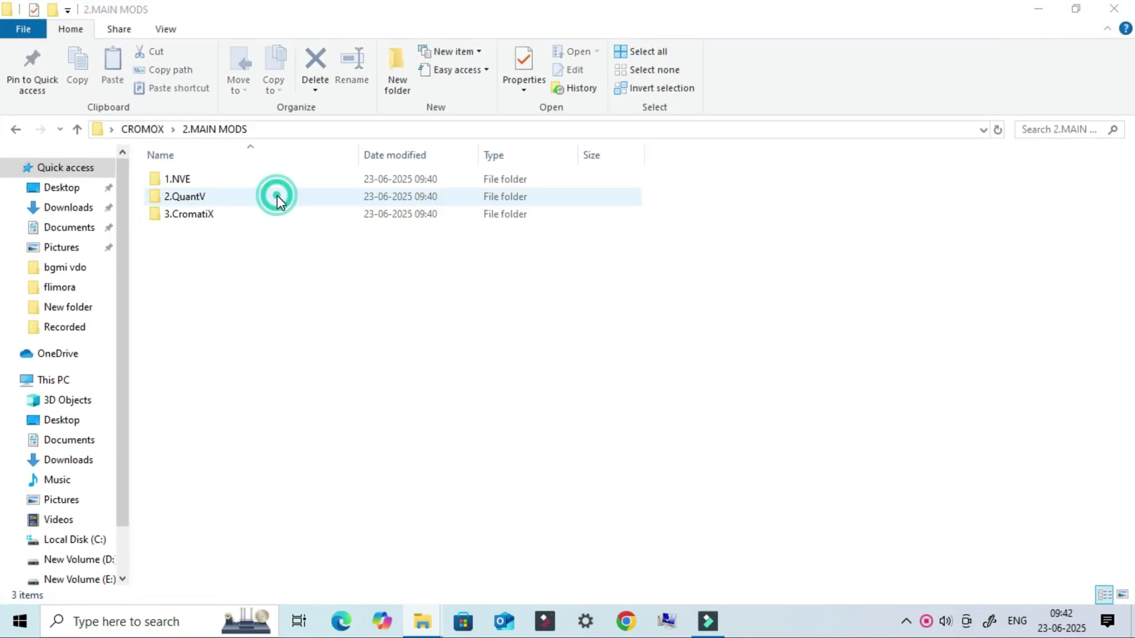
{"action": "left_click", "coordinate": [202, 183]}
{"action": "left_click", "coordinate": [211, 198]}
{"action": "left_click", "coordinate": [207, 214]}
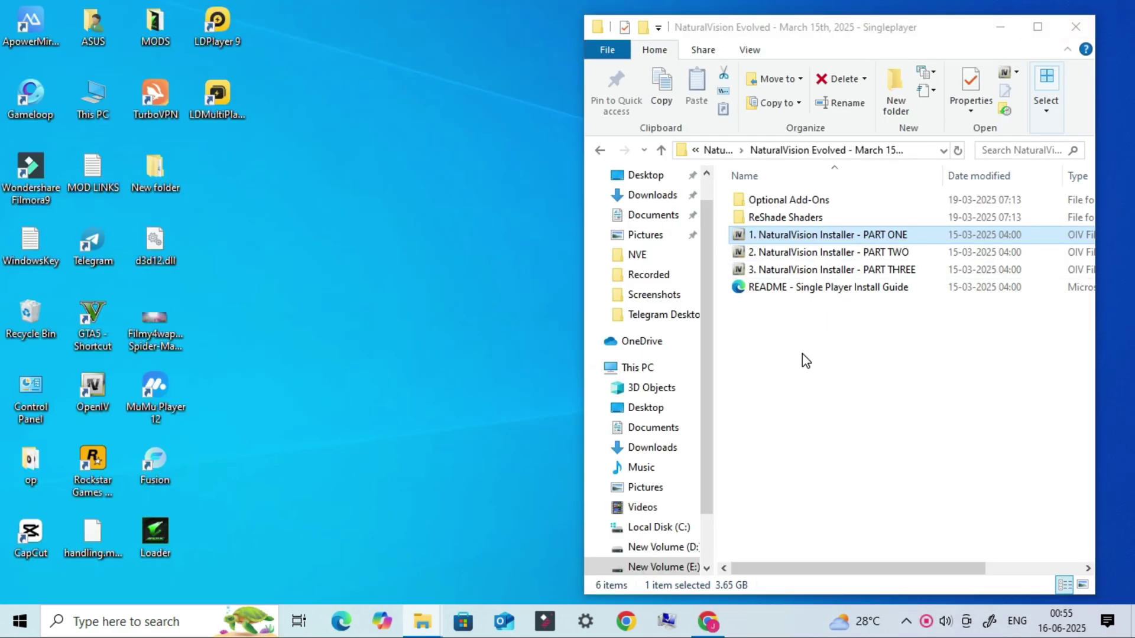
Launch OpenIV and switch on Edit mode for the GTA V files.
{"action": "left_click", "coordinate": [824, 270]}
{"action": "double_click", "coordinate": [92, 387]}
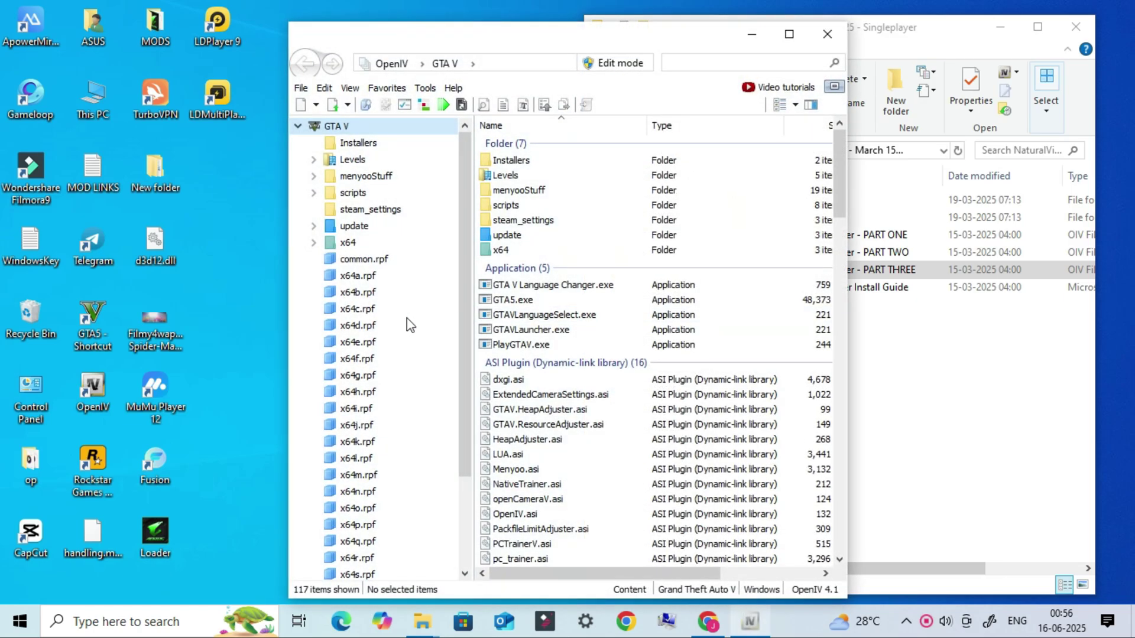
{"action": "left_click", "coordinate": [615, 63]}
{"action": "left_click", "coordinate": [624, 366]}
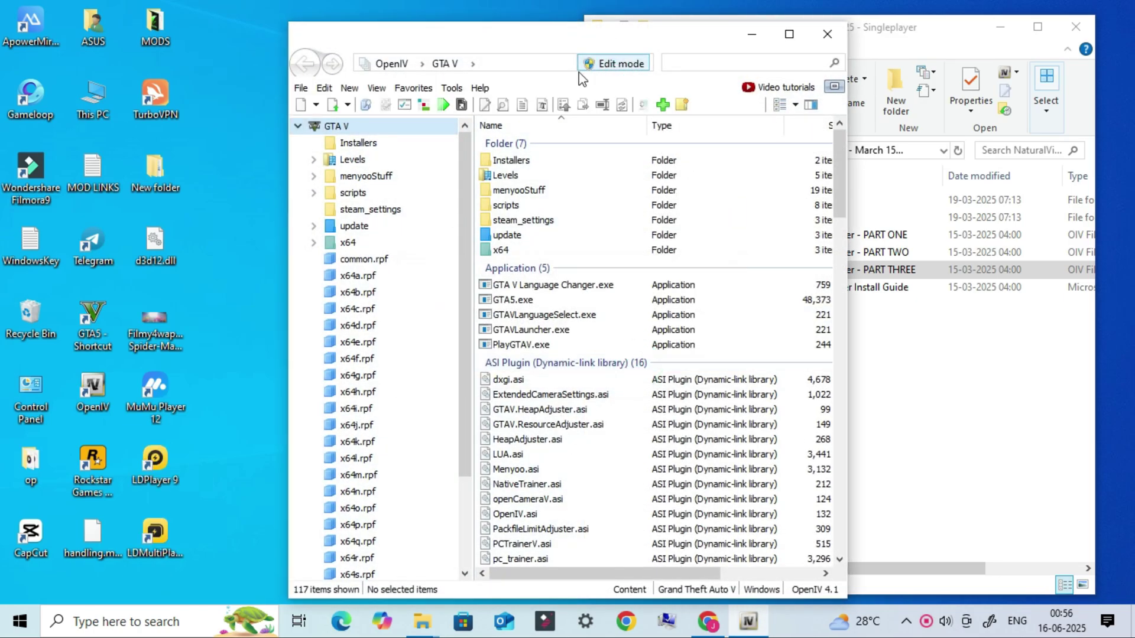
Install the NaturalVision Evolved PART ONE .oiv package into the mods folder.
{"action": "left_click_drag", "start_coordinate": [662, 39], "coordinate": [380, 30]}
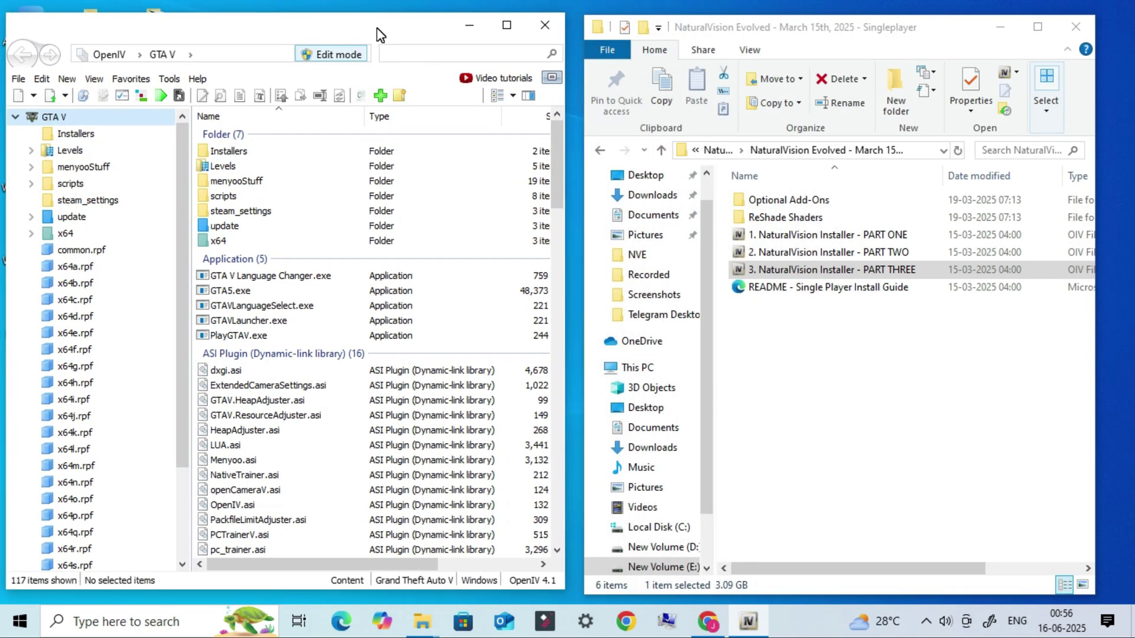
{"action": "left_click", "coordinate": [837, 235]}
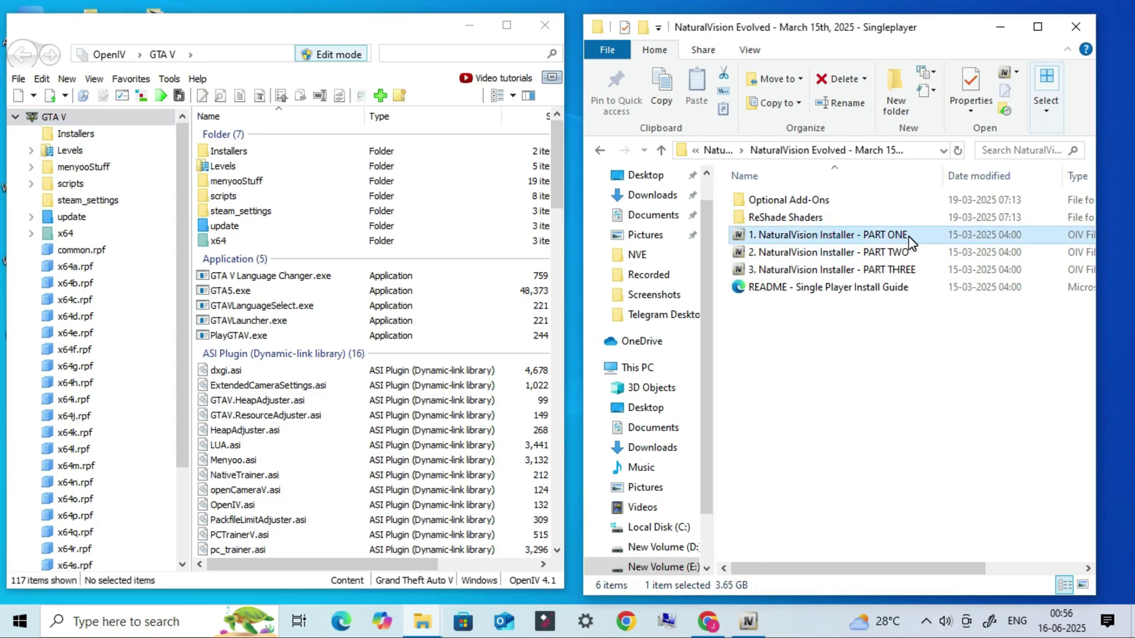
{"action": "left_click_drag", "start_coordinate": [927, 243], "coordinate": [403, 262]}
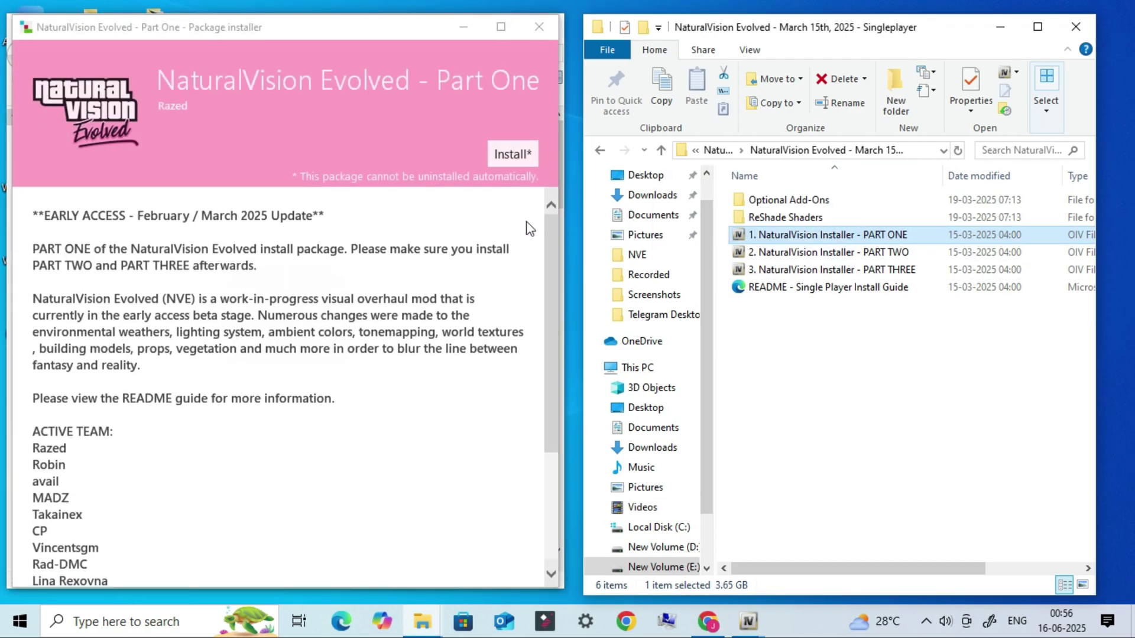
{"action": "left_click", "coordinate": [511, 153]}
{"action": "left_click", "coordinate": [241, 261]}
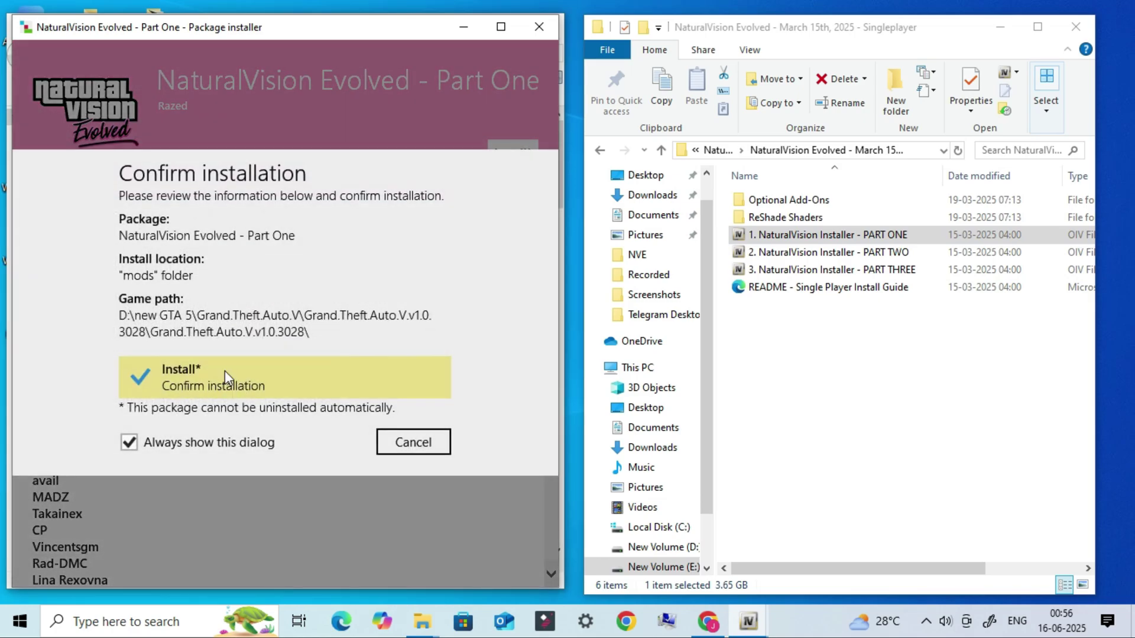
{"action": "left_click", "coordinate": [225, 370]}
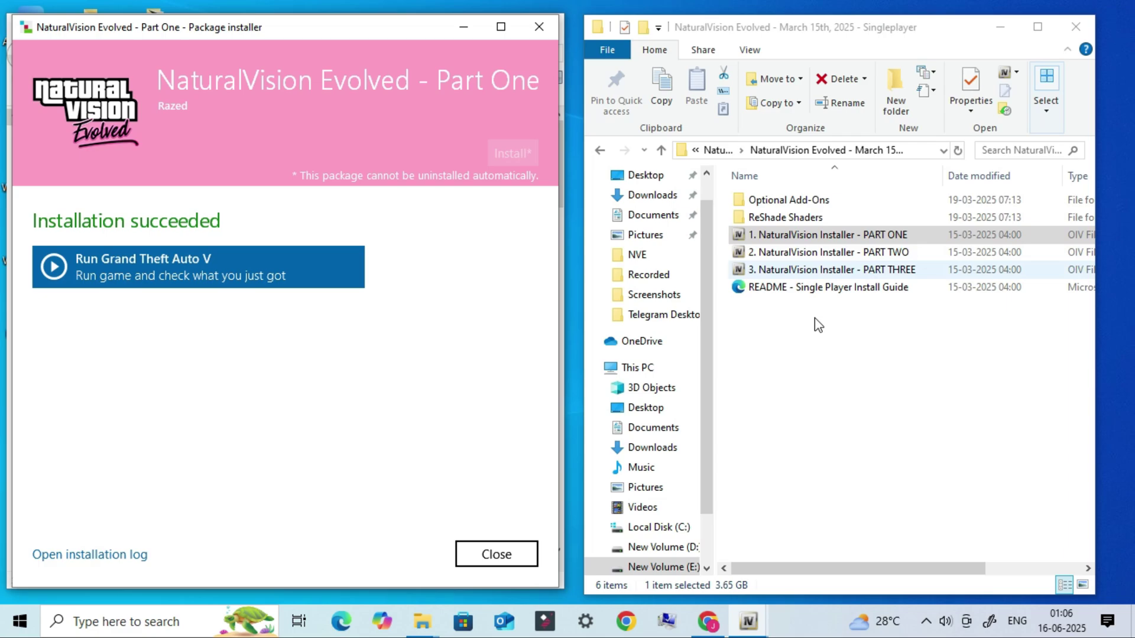
{"action": "left_click", "coordinate": [494, 555]}
Install the PART TWO .oiv into the mods folder, then load the PART THREE package into OpenIV.
{"action": "left_click", "coordinate": [864, 256]}
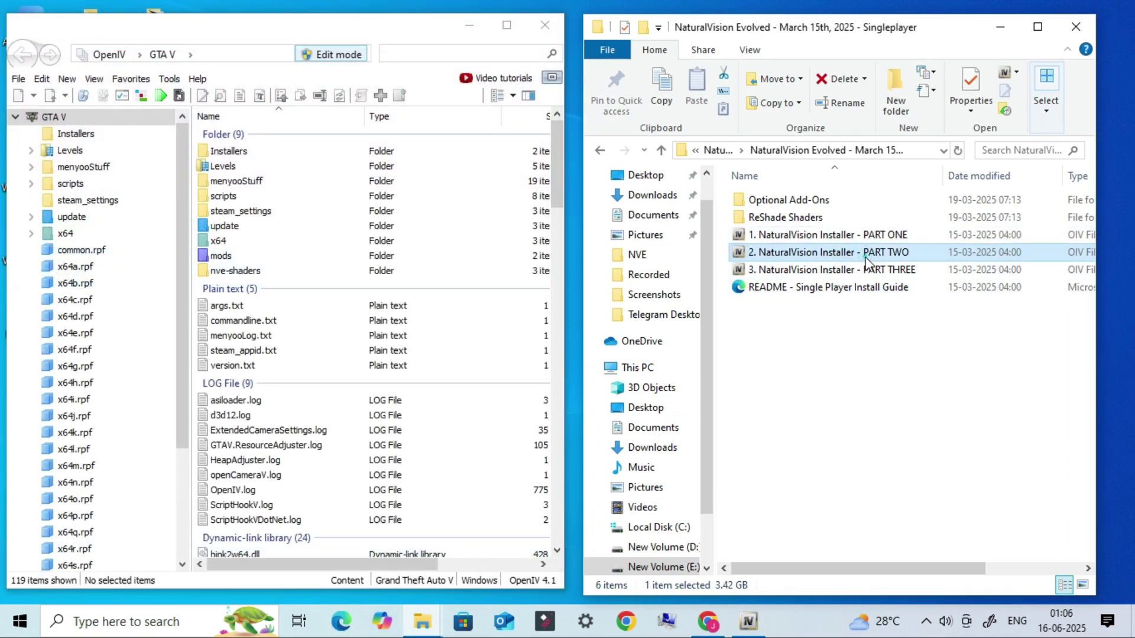
{"action": "double_click", "coordinate": [868, 256]}
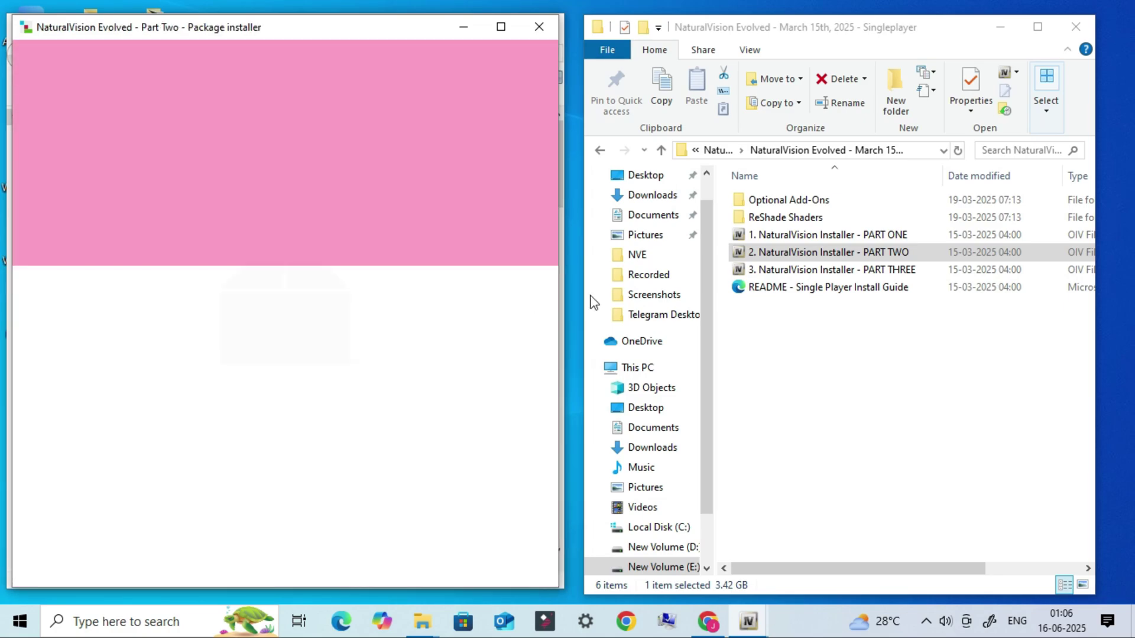
{"action": "left_click", "coordinate": [509, 153]}
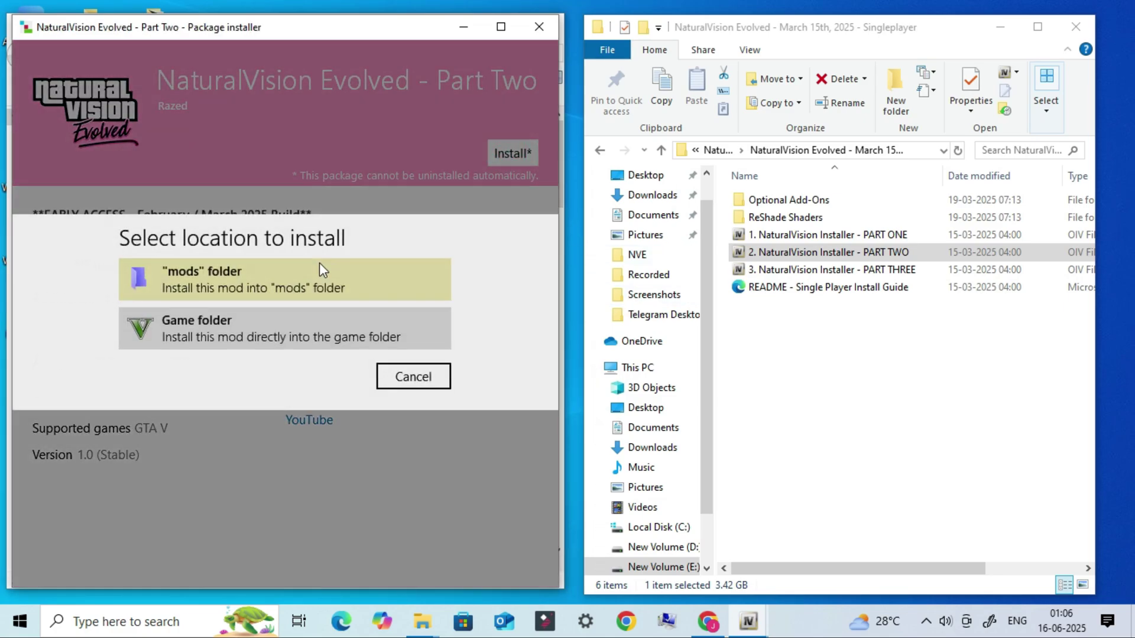
{"action": "left_click", "coordinate": [284, 283]}
{"action": "left_click", "coordinate": [222, 374]}
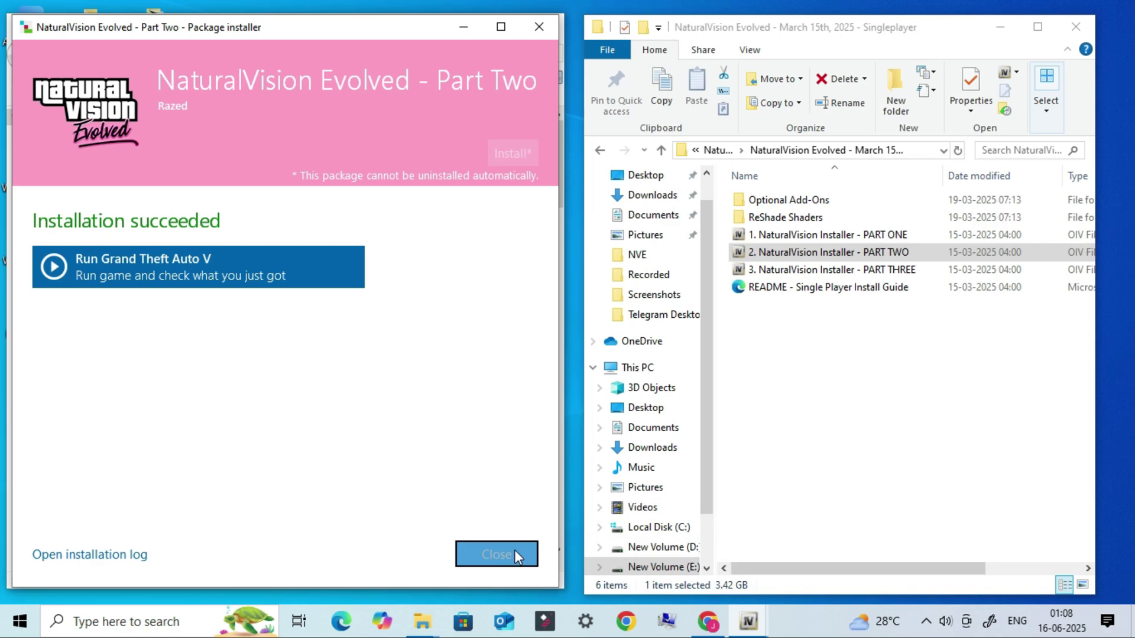
{"action": "left_click", "coordinate": [514, 554]}
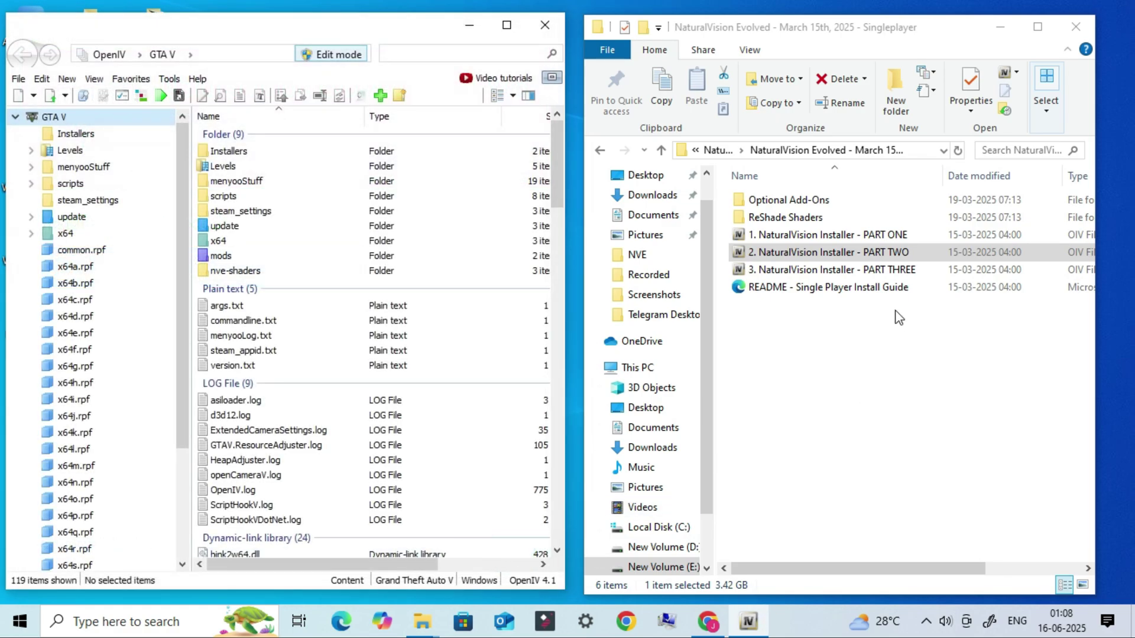
{"action": "left_click", "coordinate": [887, 269]}
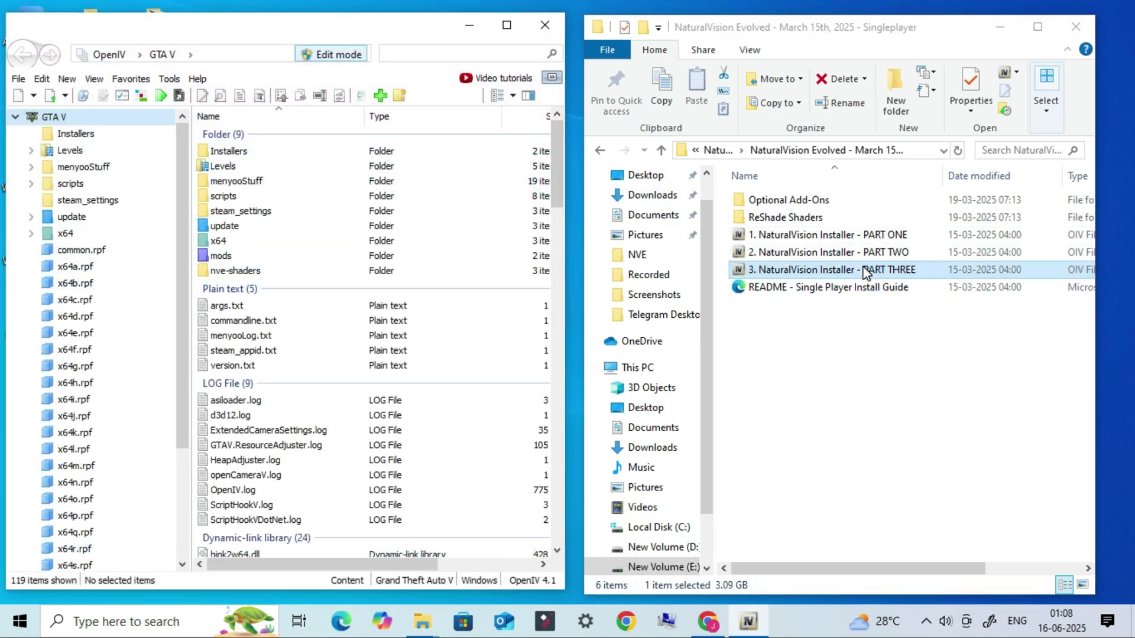
{"action": "left_click_drag", "start_coordinate": [860, 270], "coordinate": [440, 312]}
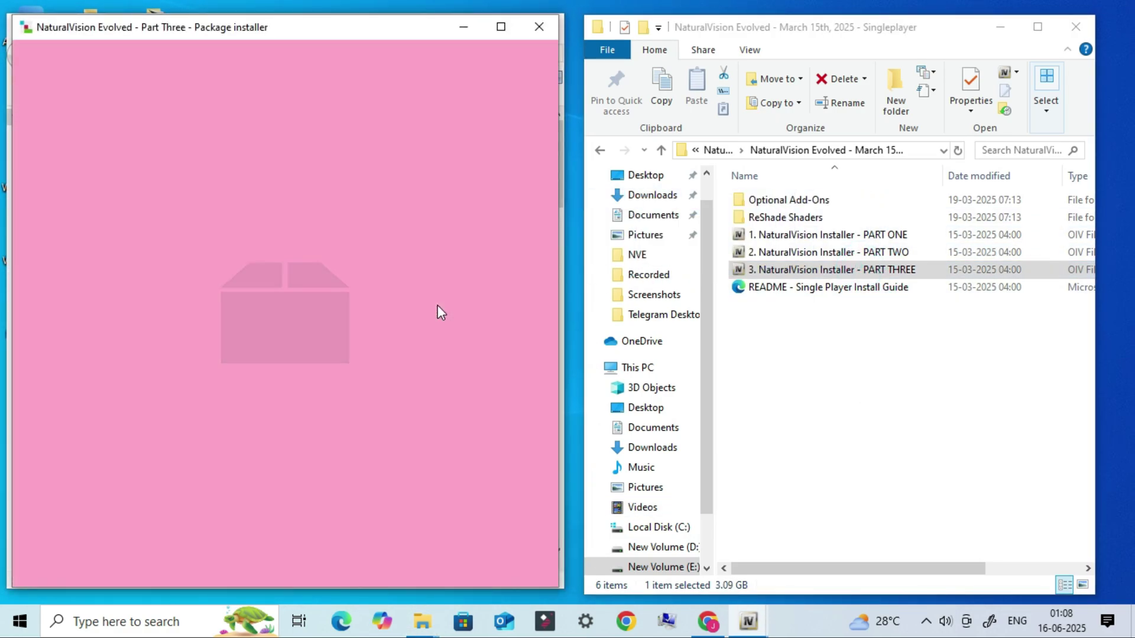
Run the Part Three package install to the chosen location and close the installer after success.
{"action": "left_click", "coordinate": [513, 154]}
{"action": "left_click", "coordinate": [223, 271]}
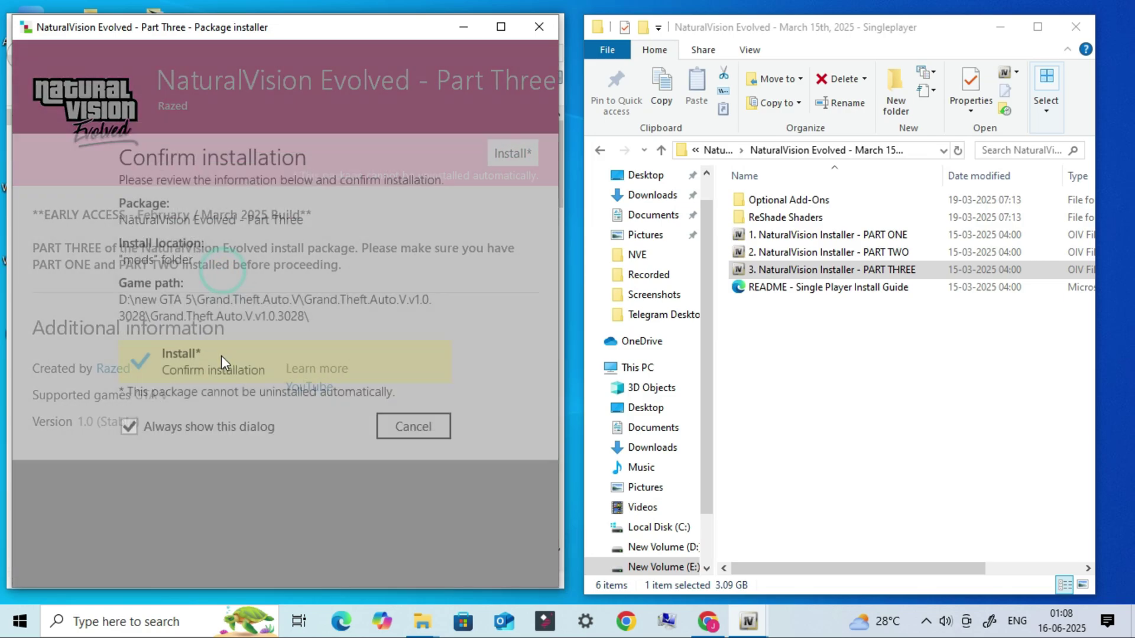
{"action": "left_click", "coordinate": [222, 362]}
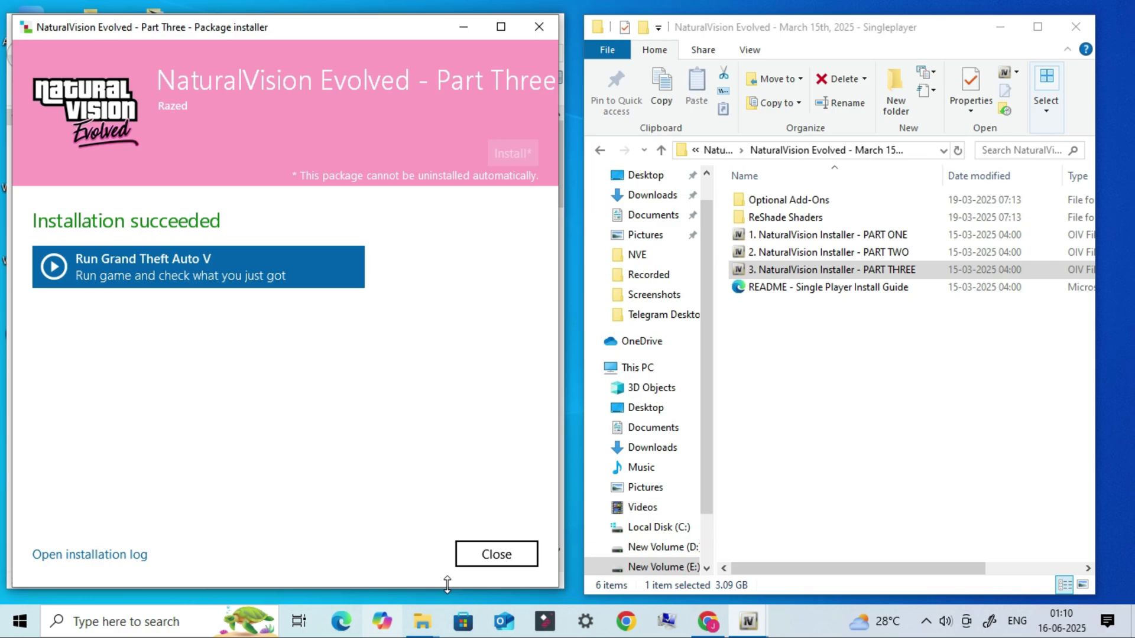
{"action": "left_click", "coordinate": [490, 555]}
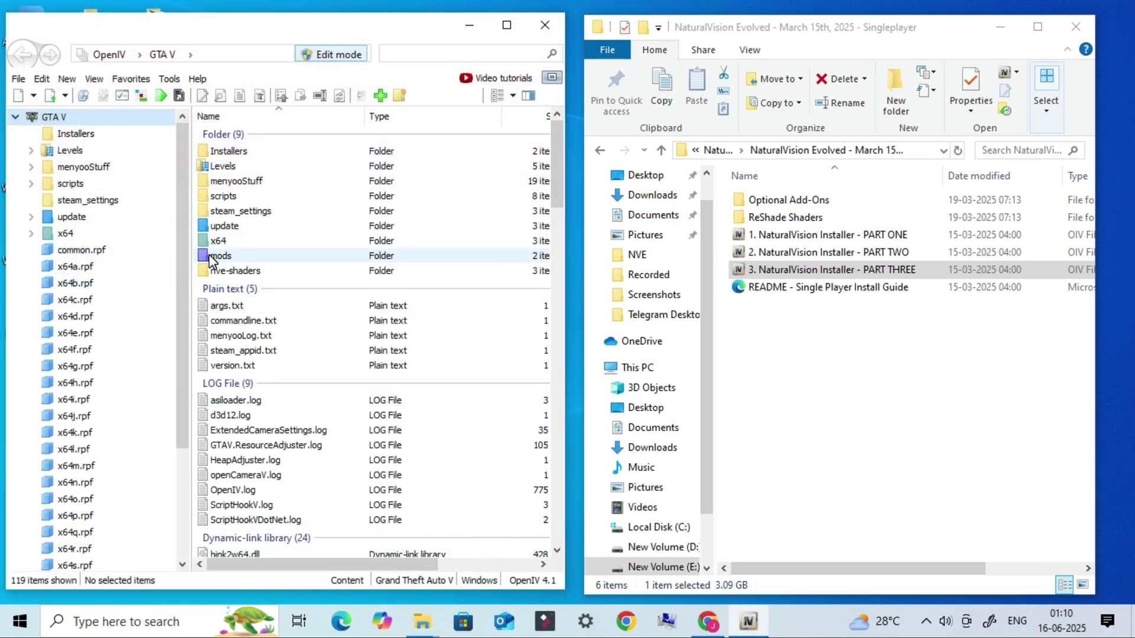
Maximize OpenIV and select dlclist.xml in mods\update\update.rpf\common\data.
{"action": "left_click", "coordinate": [506, 24]}
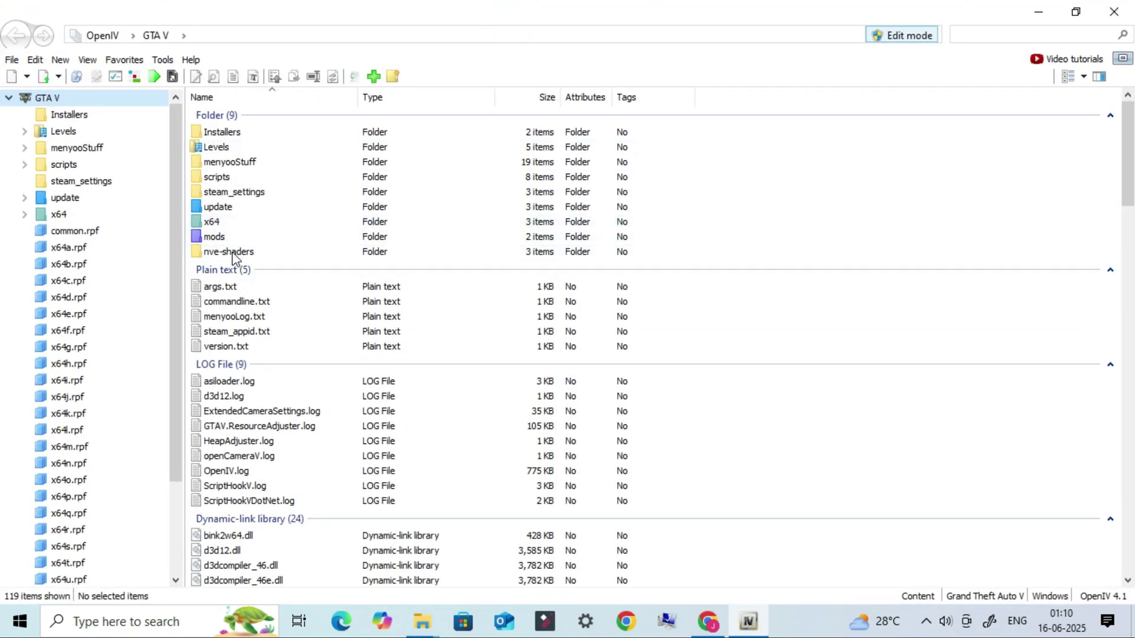
{"action": "double_click", "coordinate": [226, 234]}
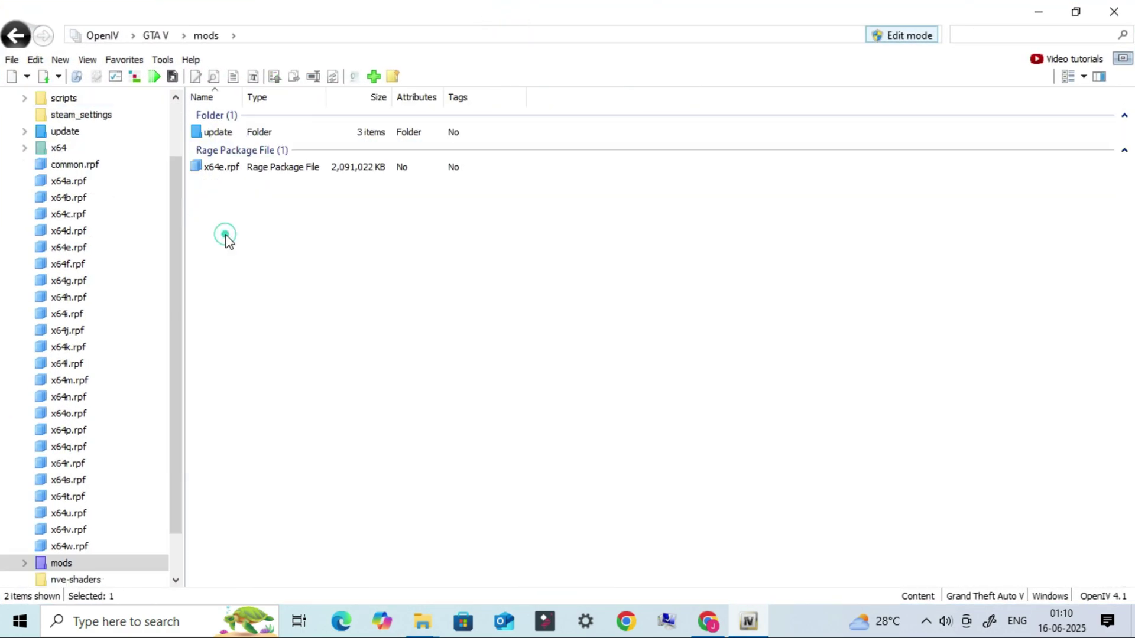
{"action": "double_click", "coordinate": [242, 133]}
{"action": "double_click", "coordinate": [237, 168]}
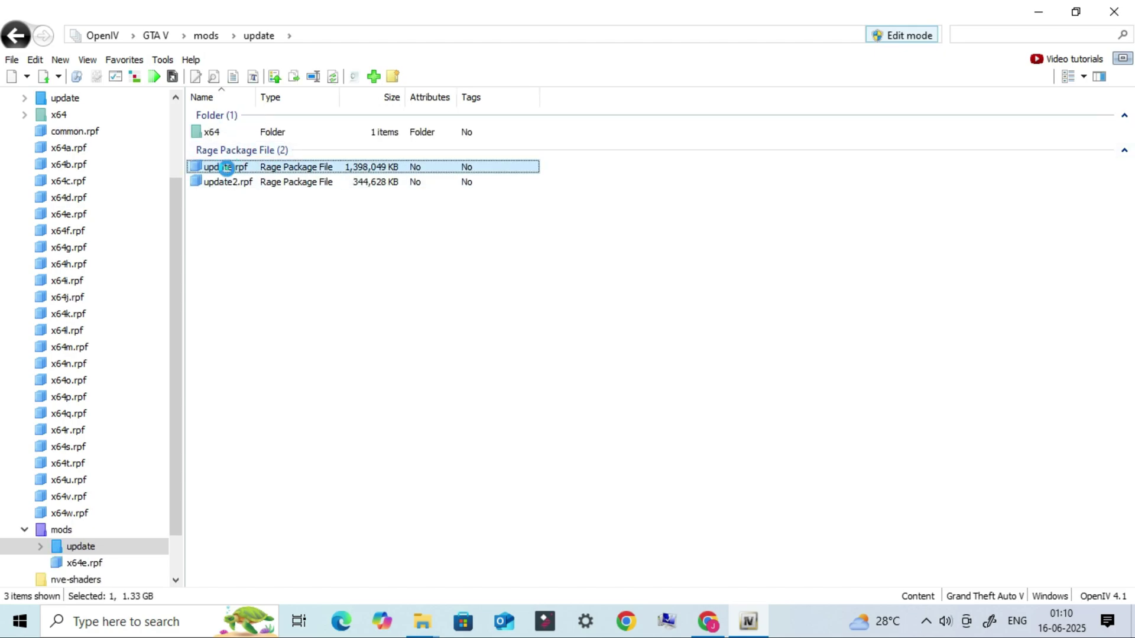
{"action": "double_click", "coordinate": [235, 132]}
{"action": "double_click", "coordinate": [235, 132]}
{"action": "scroll", "coordinate": [293, 384], "scroll_direction": "down", "scroll_amount": 8}
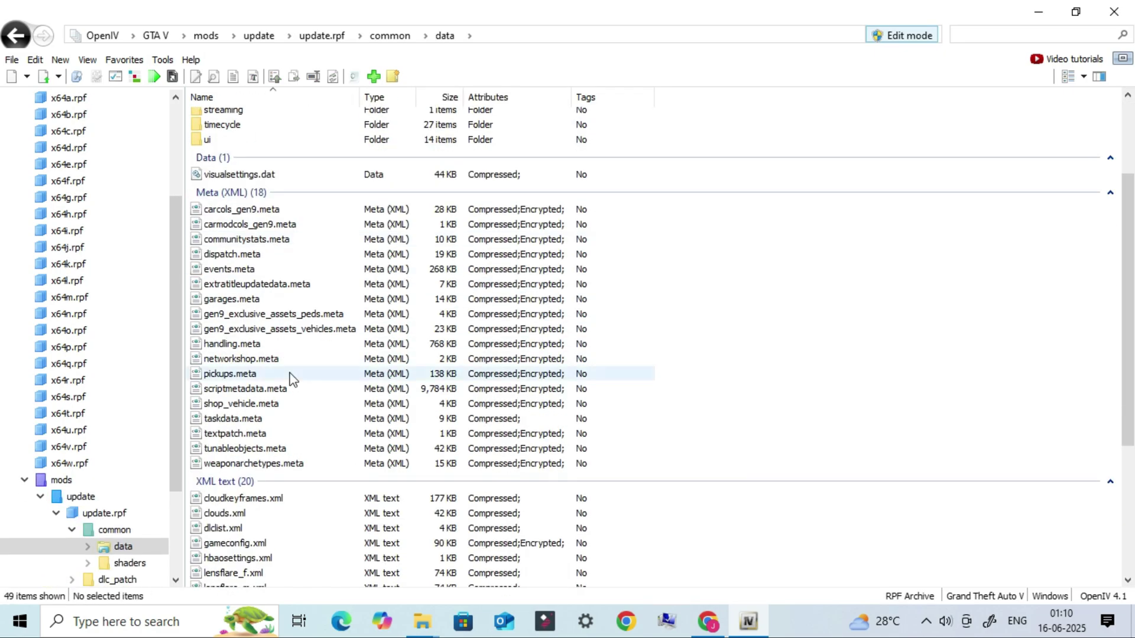
{"action": "left_click", "coordinate": [238, 304]}
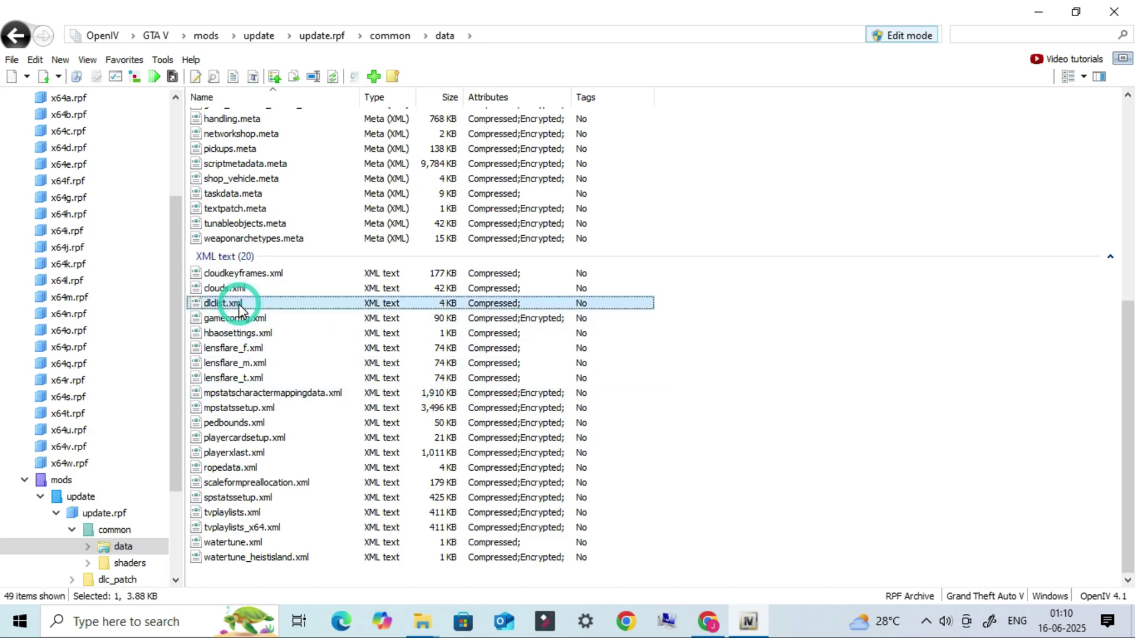
Copy dlclist.xml out into the NaturalVision Evolved folder in File Explorer.
{"action": "left_click", "coordinate": [1084, 11]}
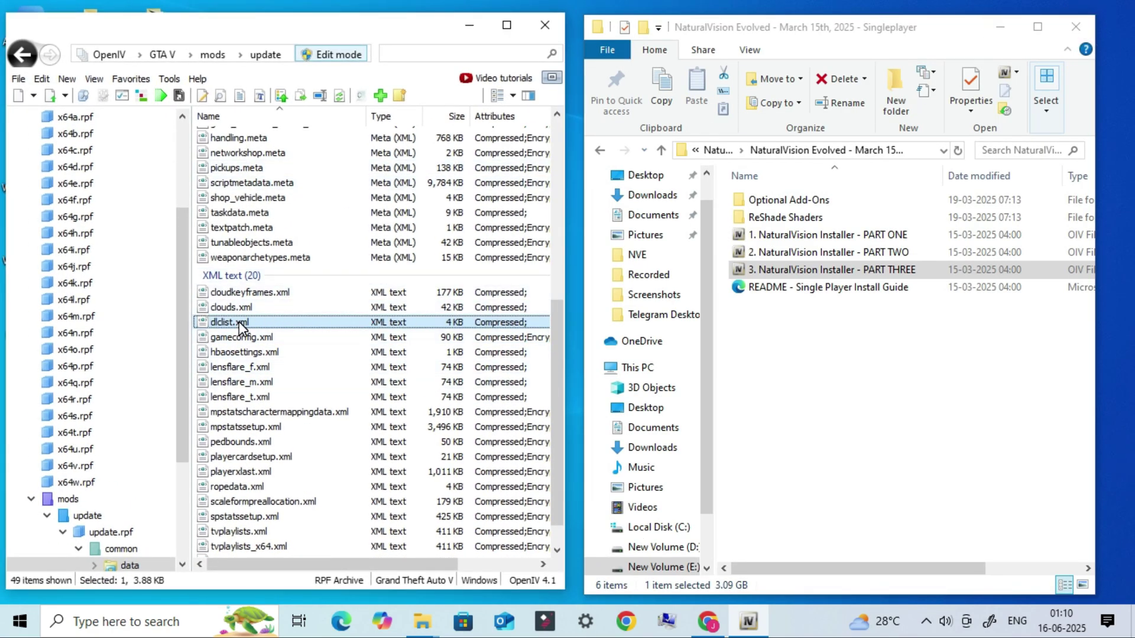
{"action": "left_click_drag", "start_coordinate": [239, 322], "coordinate": [416, 343]}
{"action": "left_click_drag", "start_coordinate": [864, 482], "coordinate": [930, 480]}
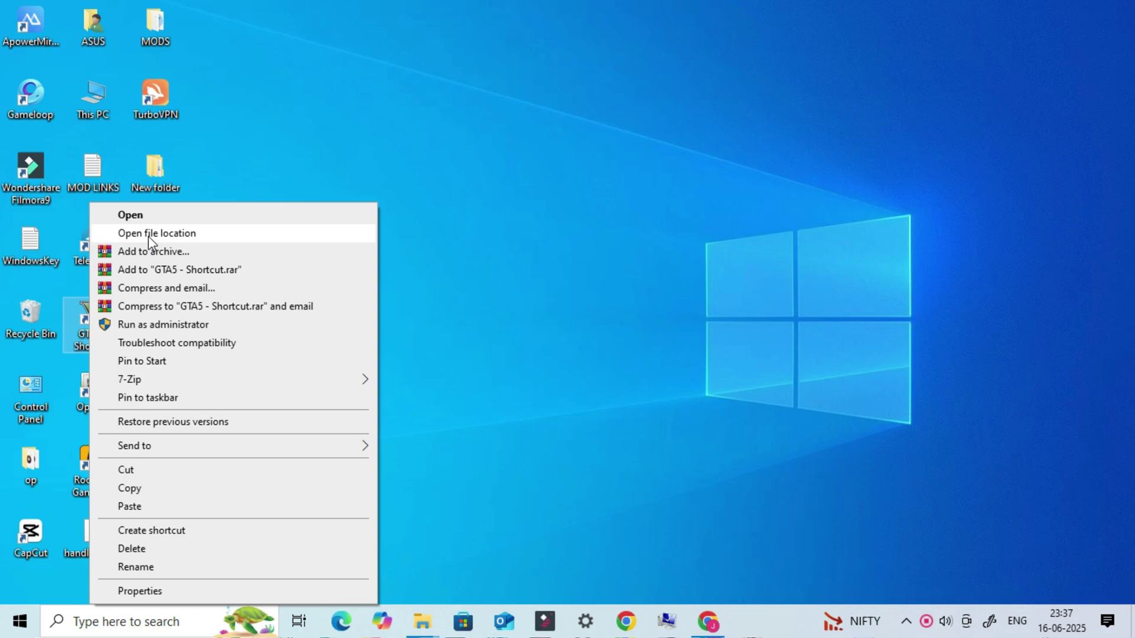
Navigate the game folder to mods\update\x64\dlcpacks in a maximized Explorer window.
{"action": "left_click", "coordinate": [152, 233]}
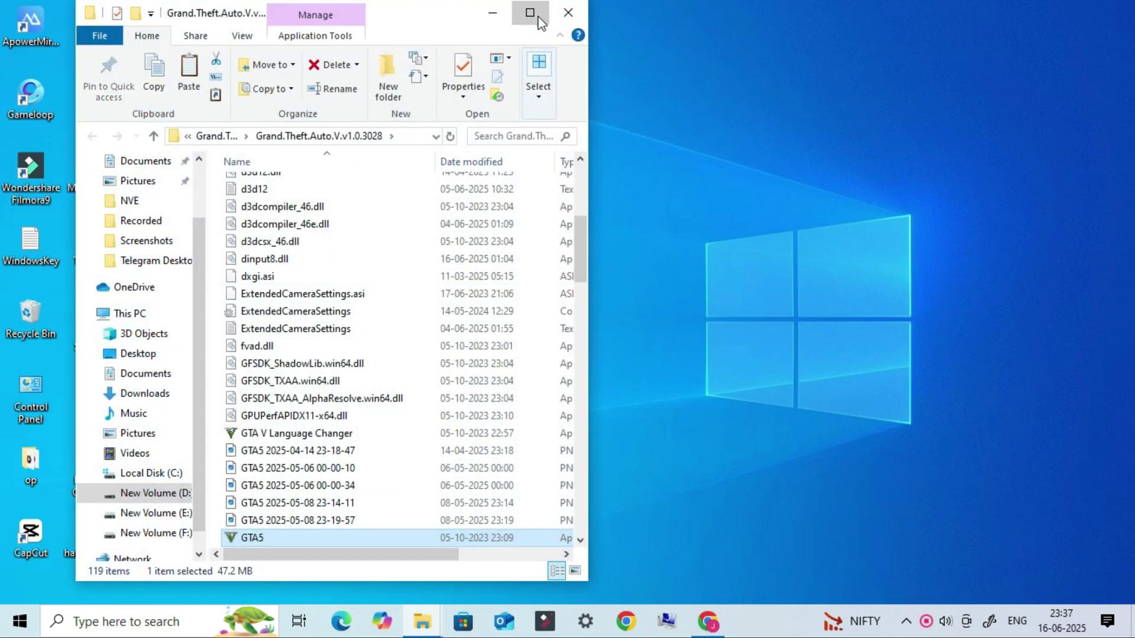
{"action": "left_click", "coordinate": [539, 22]}
{"action": "scroll", "coordinate": [508, 358], "scroll_direction": "up", "scroll_amount": 5}
{"action": "left_click", "coordinate": [199, 231]}
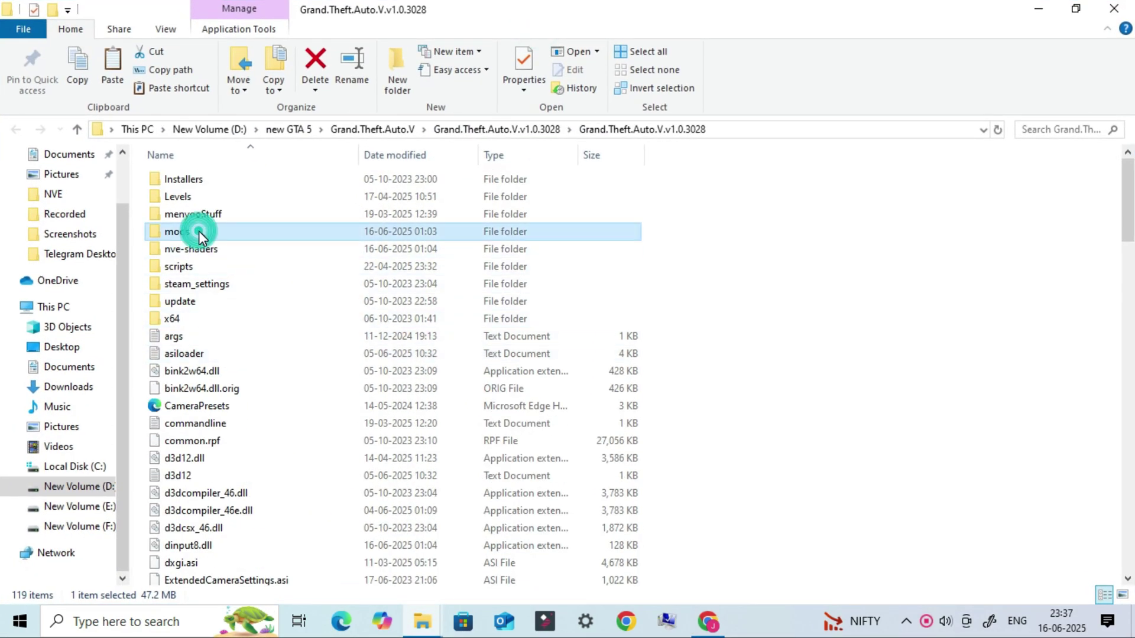
{"action": "double_click", "coordinate": [261, 232]}
{"action": "left_click", "coordinate": [240, 178]}
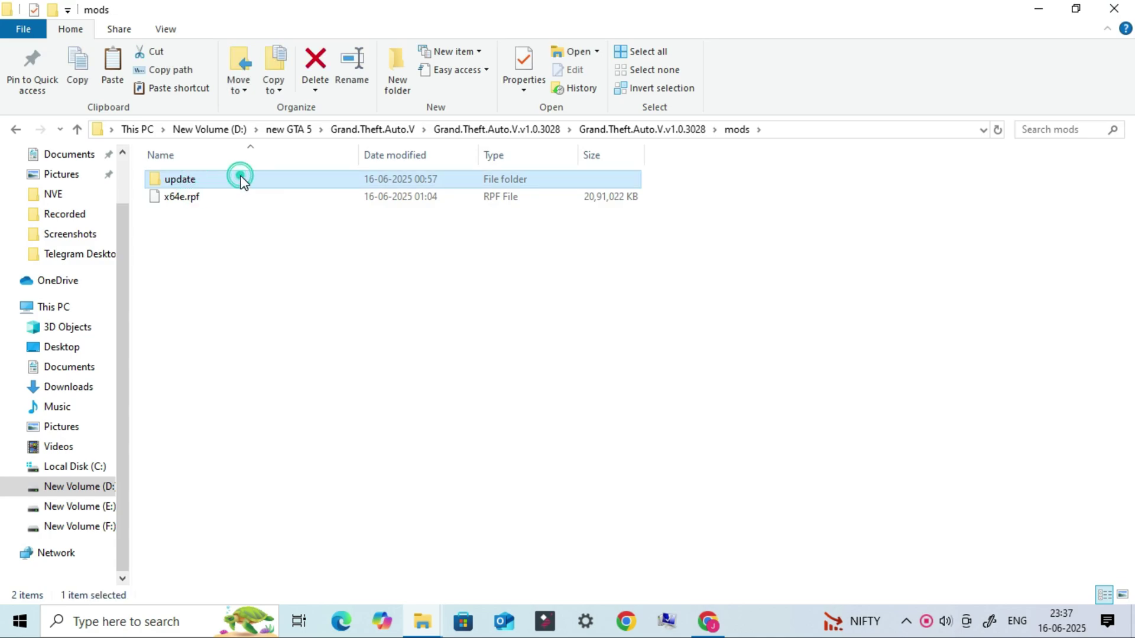
{"action": "double_click", "coordinate": [240, 178]}
{"action": "left_click", "coordinate": [194, 185]}
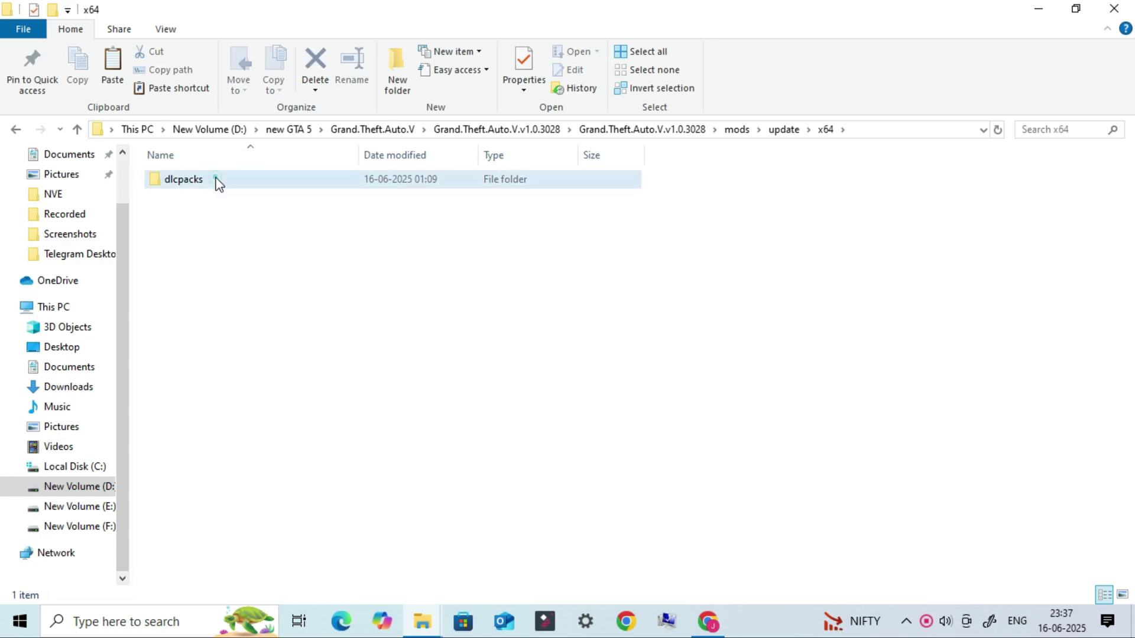
{"action": "left_click", "coordinate": [215, 178]}
{"action": "double_click", "coordinate": [260, 179]}
{"action": "left_click", "coordinate": [253, 271]}
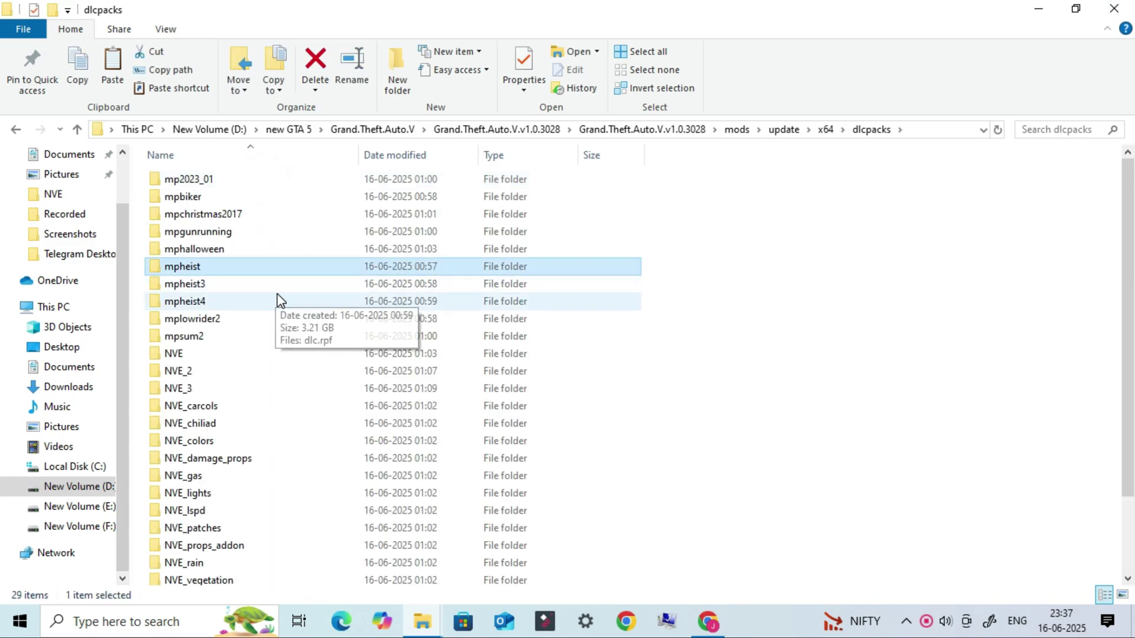
Select all 29 dlcpacks folders and check their 26.6 GB total size in Properties.
{"action": "key", "text": "ctrl+a"}
{"action": "scroll", "coordinate": [307, 331], "scroll_direction": "down", "scroll_amount": 2}
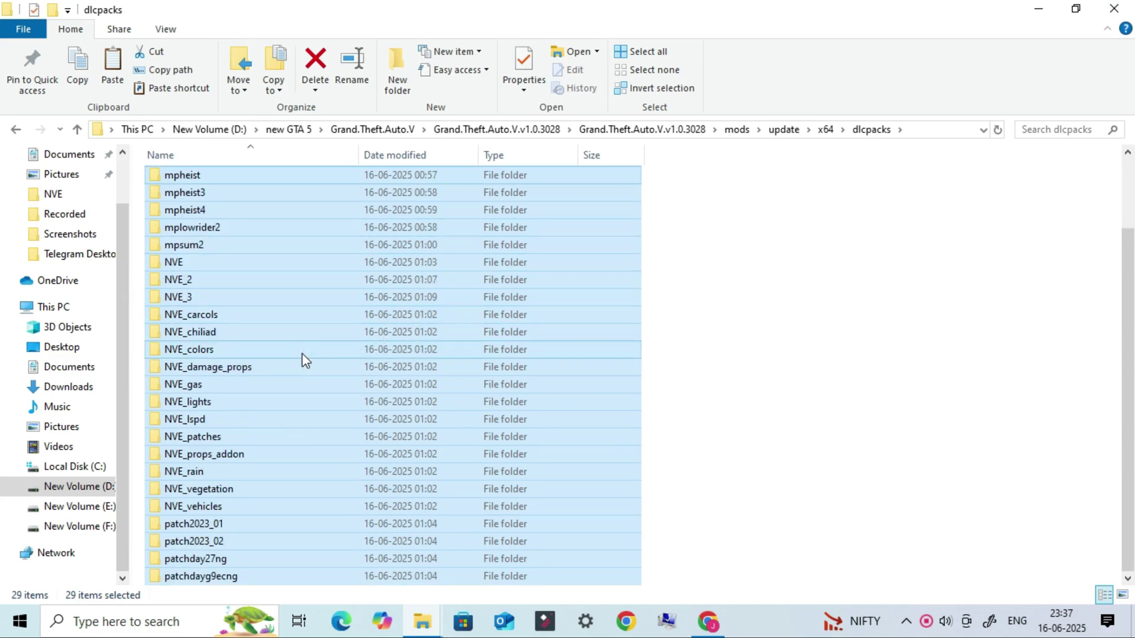
{"action": "scroll", "coordinate": [304, 358], "scroll_direction": "up", "scroll_amount": 2}
{"action": "right_click", "coordinate": [325, 280]}
{"action": "left_click", "coordinate": [375, 586]}
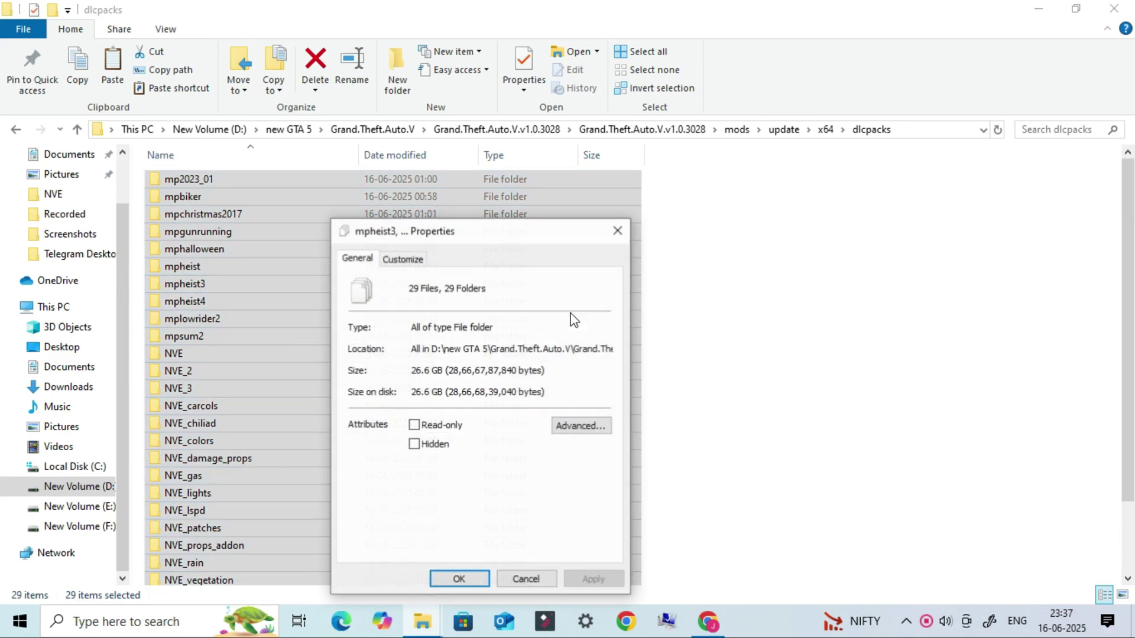
{"action": "left_click", "coordinate": [617, 230]}
Copy the 29 selected folders and minimize the window to show the desktop.
{"action": "right_click", "coordinate": [353, 265]}
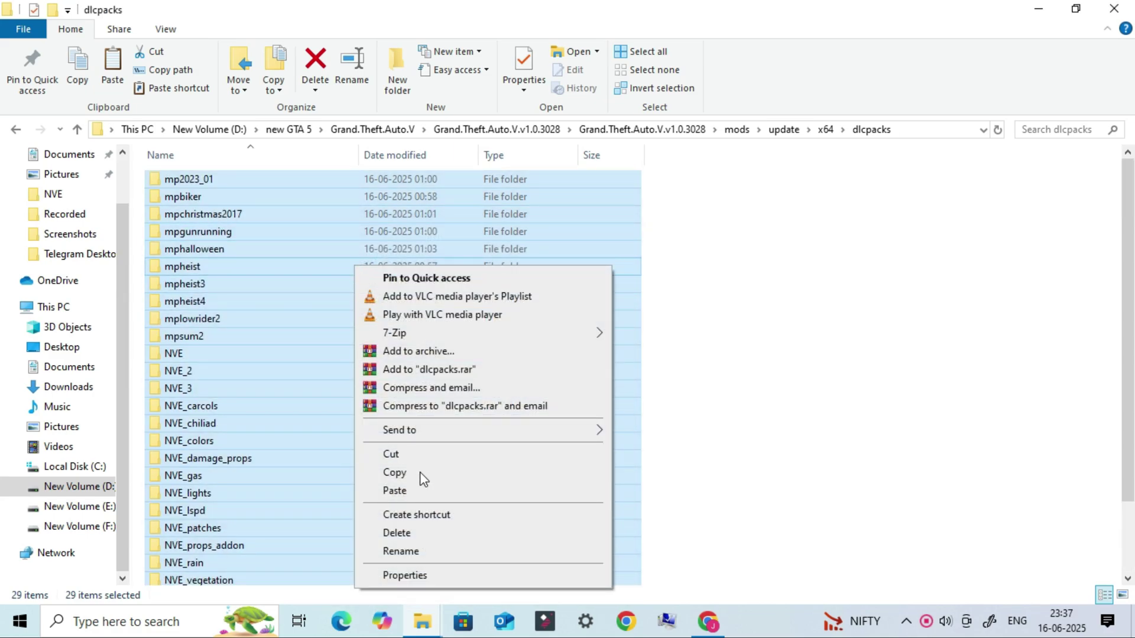
{"action": "left_click", "coordinate": [395, 475]}
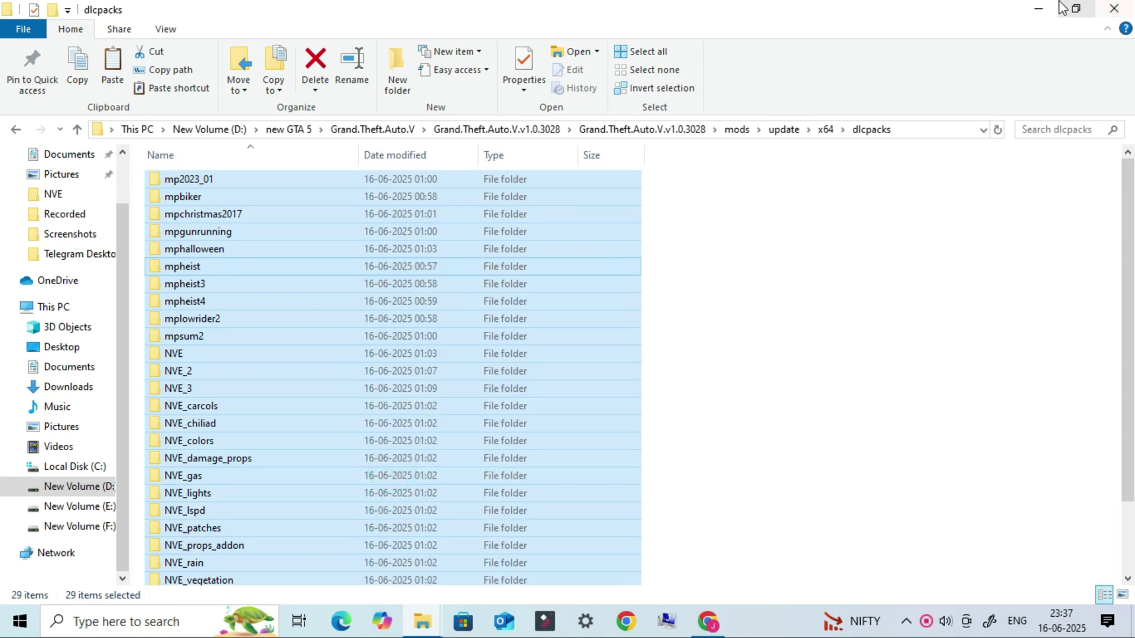
{"action": "left_click", "coordinate": [1039, 10]}
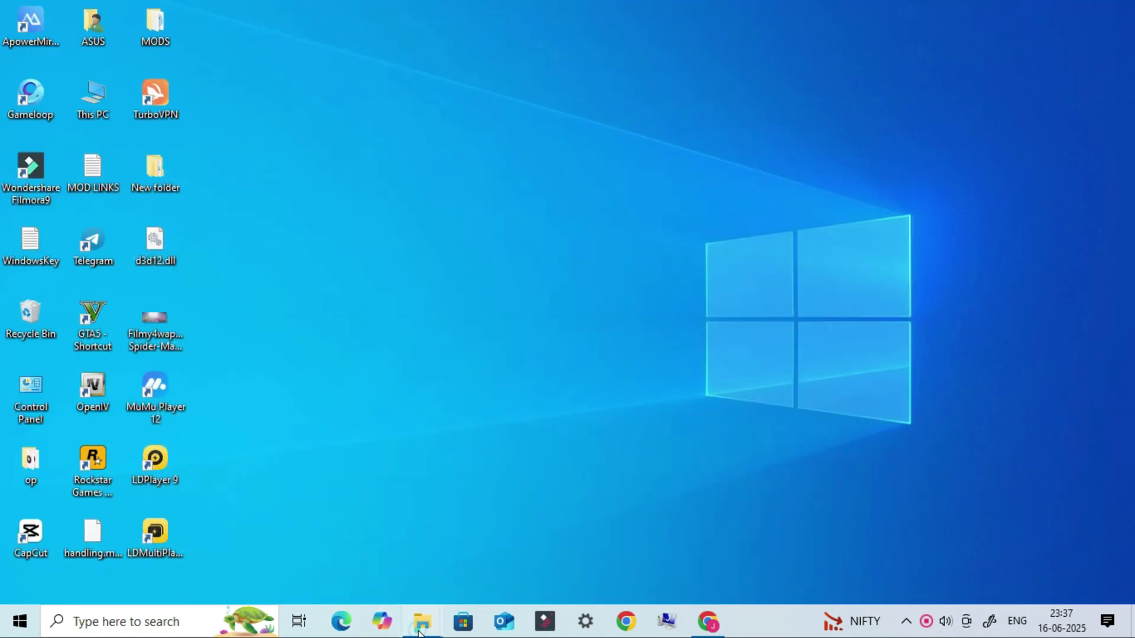
Paste the 29 copied dlcpacks folders into the maximized MODS folder on New Volume (E:).
{"action": "mouse_move", "coordinate": [423, 623]}
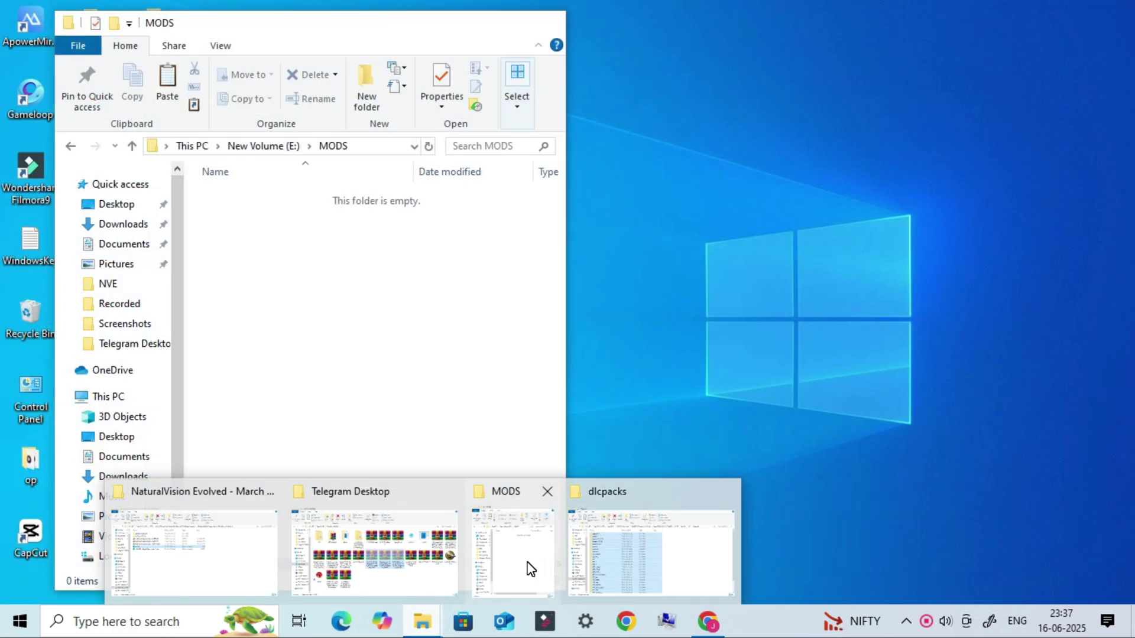
{"action": "left_click", "coordinate": [527, 569]}
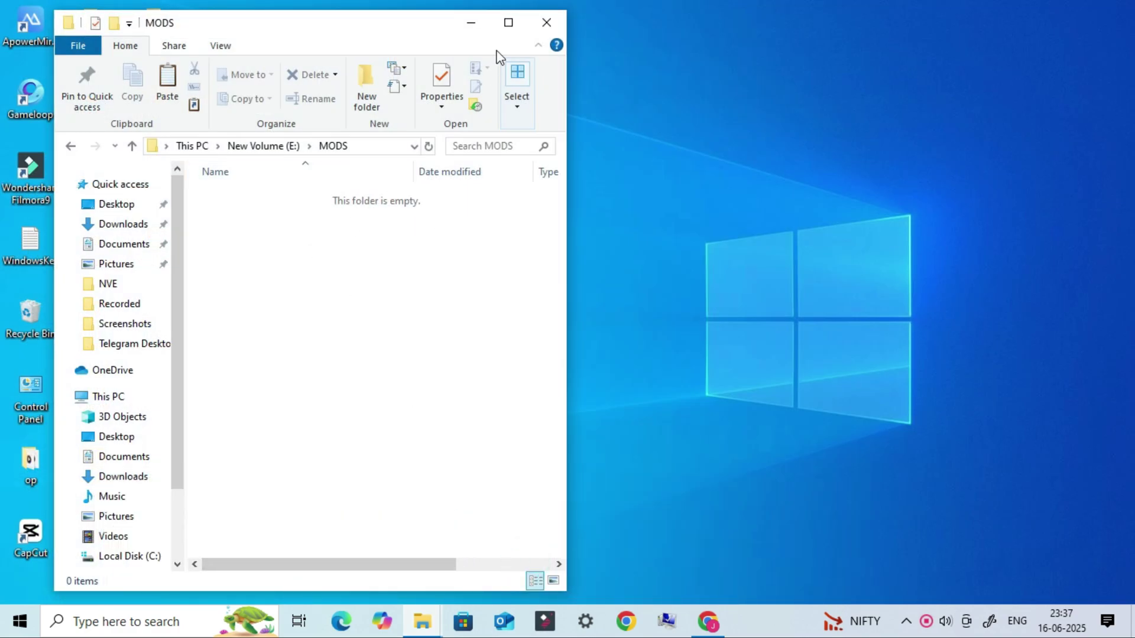
{"action": "left_click", "coordinate": [508, 22]}
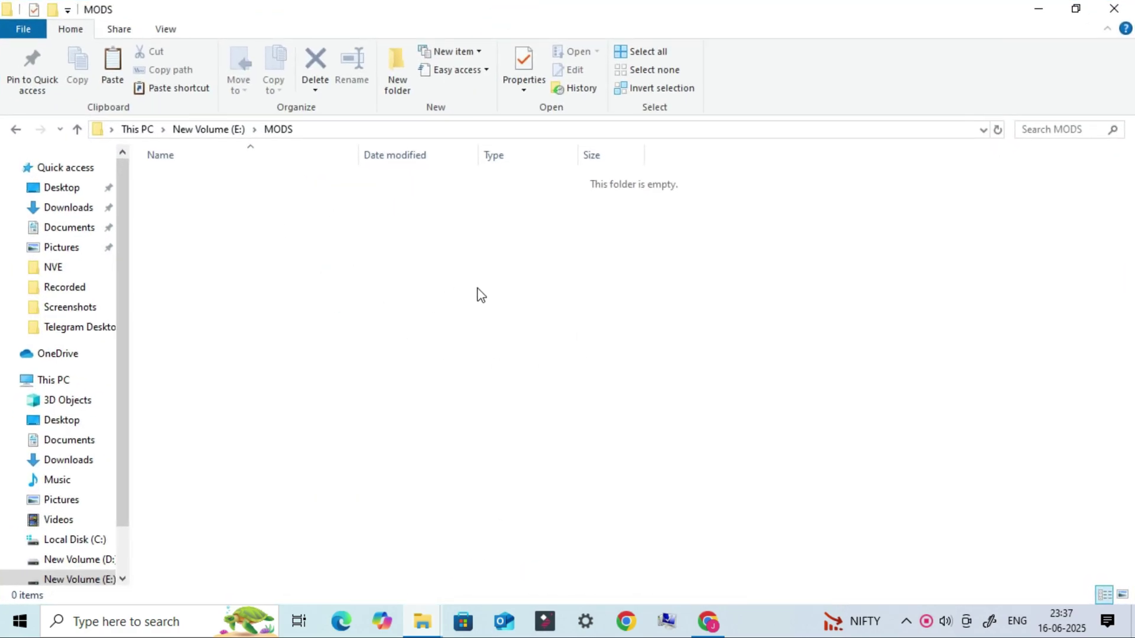
{"action": "right_click", "coordinate": [559, 283]}
{"action": "left_click", "coordinate": [599, 396]}
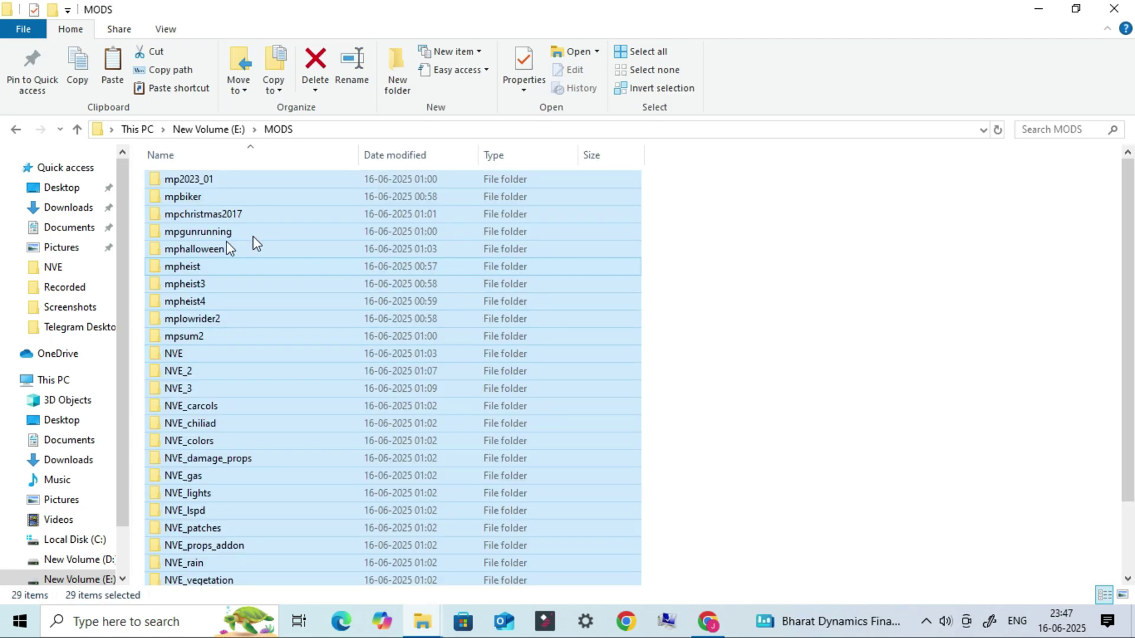
{"action": "scroll", "coordinate": [455, 334], "scroll_direction": "down", "scroll_amount": 2}
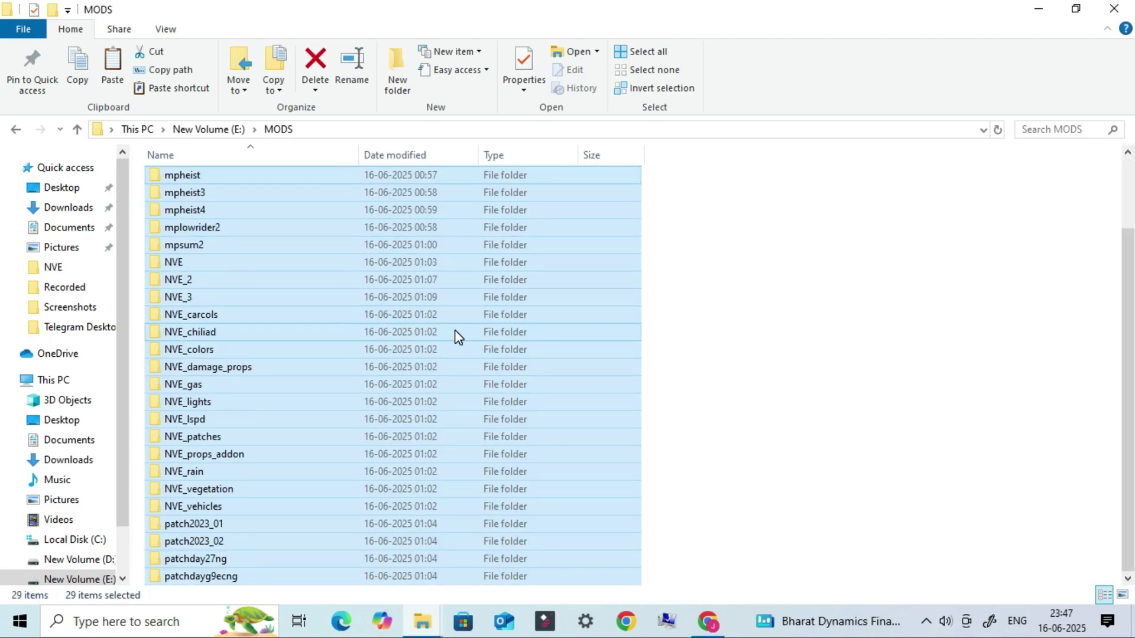
{"action": "scroll", "coordinate": [436, 361], "scroll_direction": "up", "scroll_amount": 2}
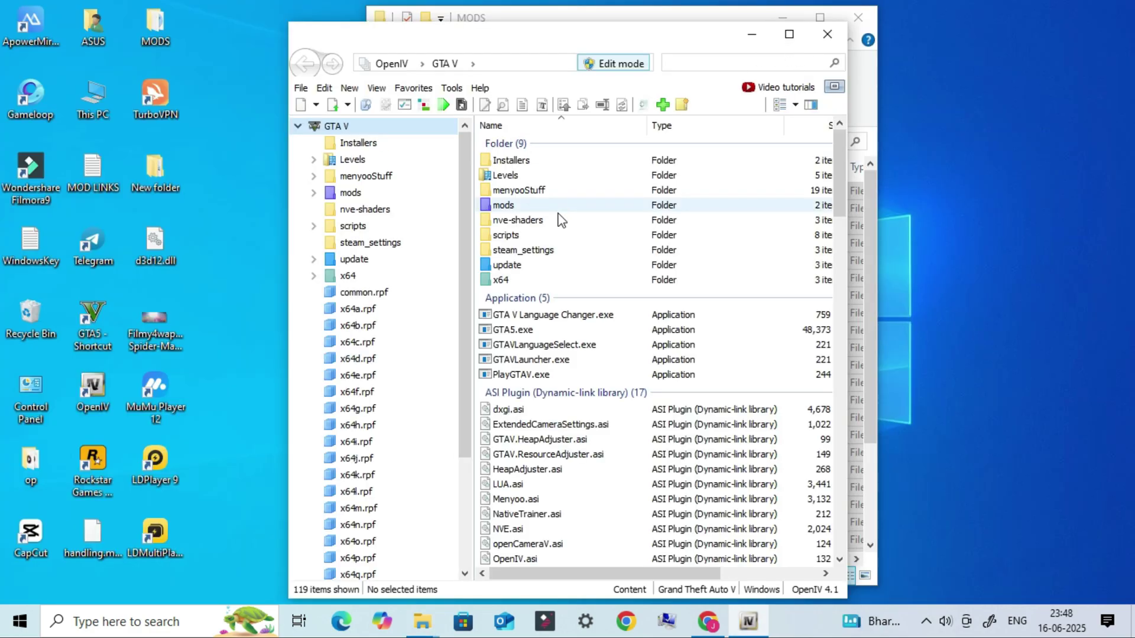
Permanently delete the mods folder from OpenIV's GTA V root, then minimize OpenIV.
{"action": "left_click", "coordinate": [501, 205]}
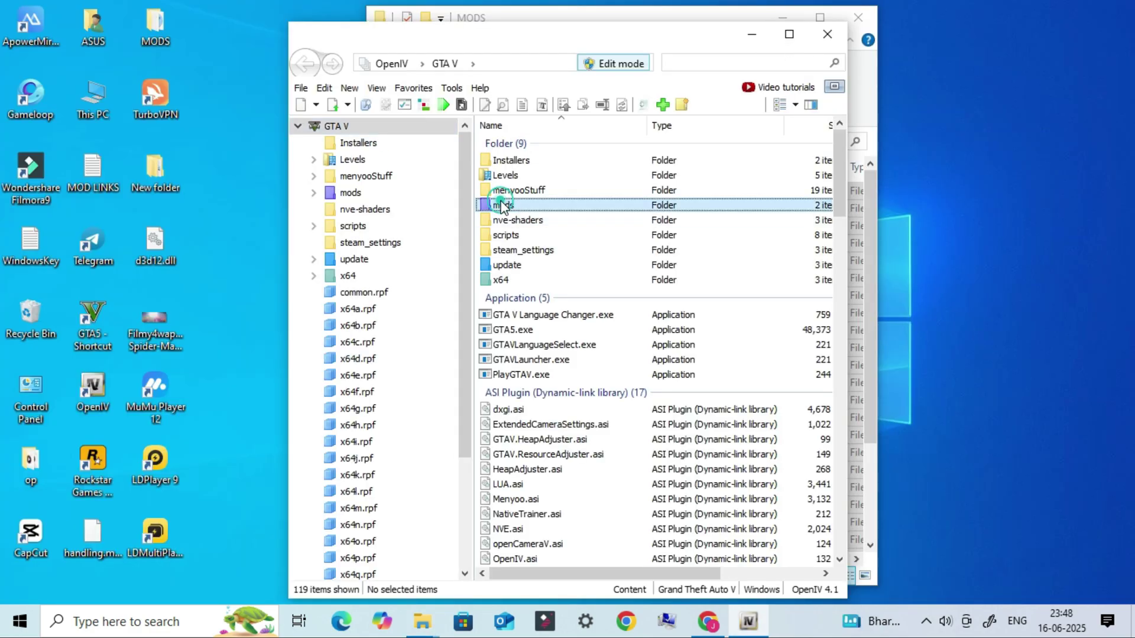
{"action": "right_click", "coordinate": [572, 206]}
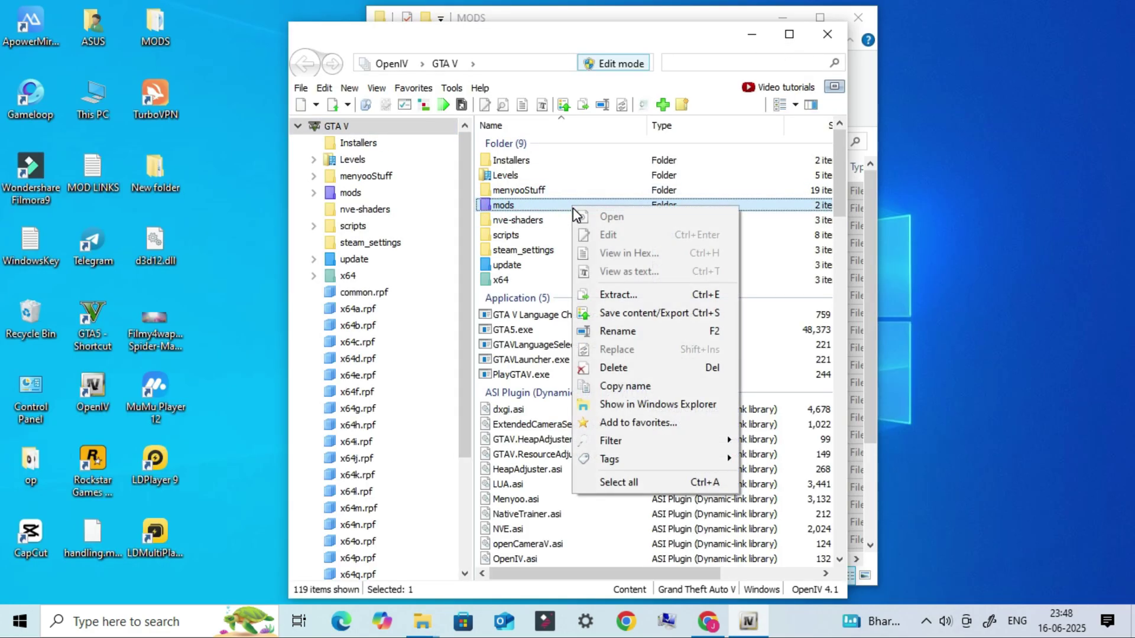
{"action": "left_click", "coordinate": [598, 366]}
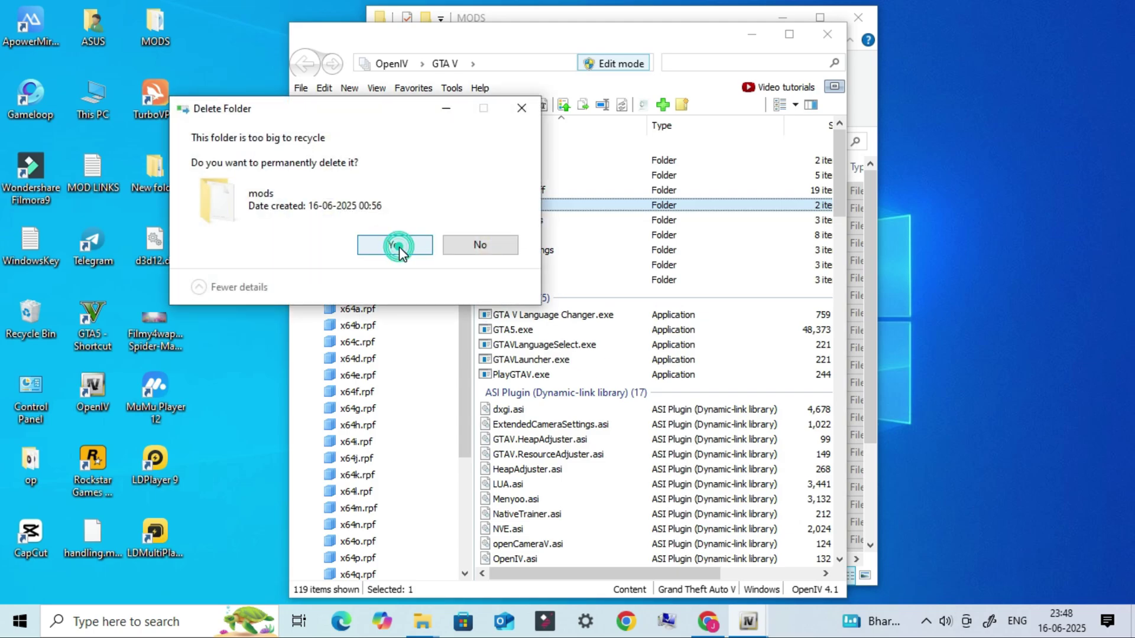
{"action": "left_click", "coordinate": [396, 246]}
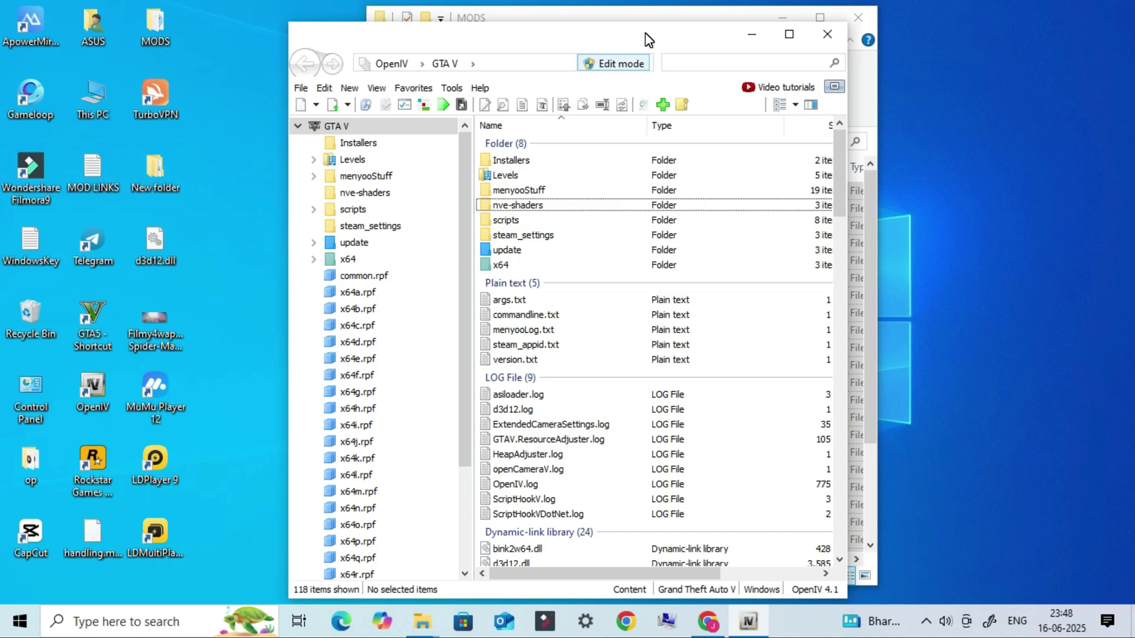
{"action": "left_click_drag", "start_coordinate": [668, 47], "coordinate": [692, 48]}
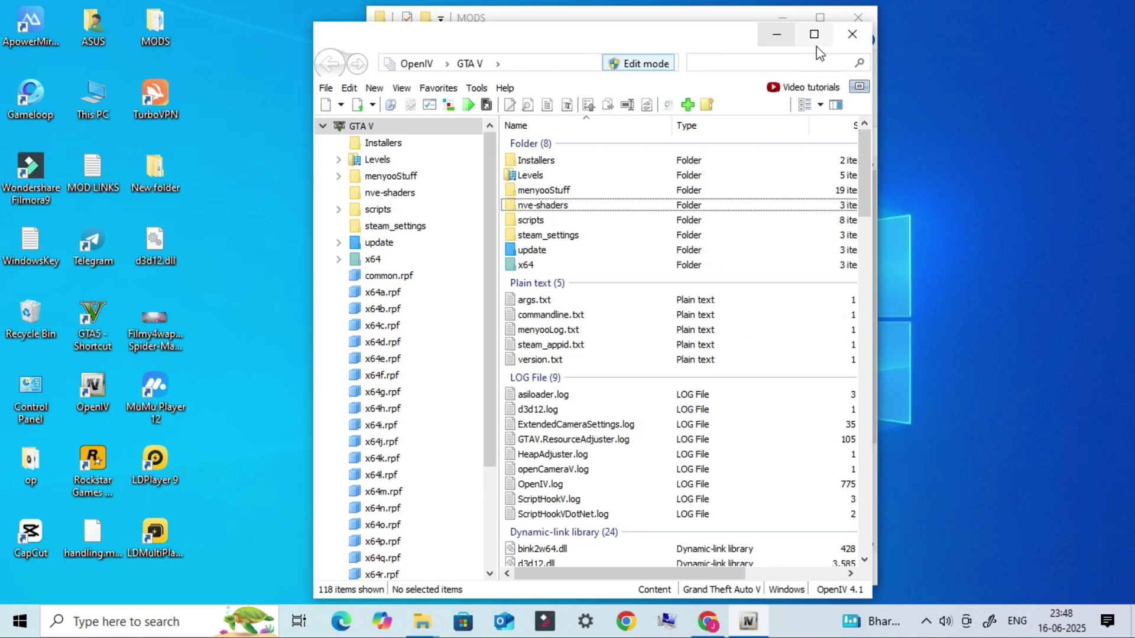
{"action": "left_click", "coordinate": [778, 37]}
Minimize the MODS backup window and refresh the desktop.
{"action": "left_click", "coordinate": [792, 27]}
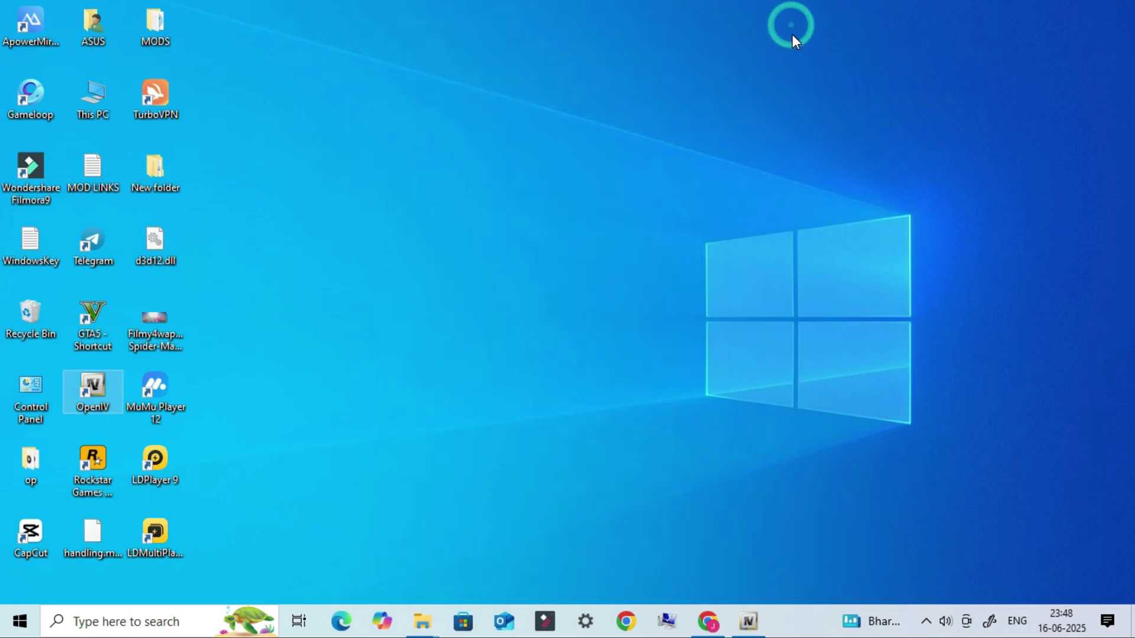
{"action": "right_click", "coordinate": [792, 35]}
{"action": "left_click", "coordinate": [835, 83]}
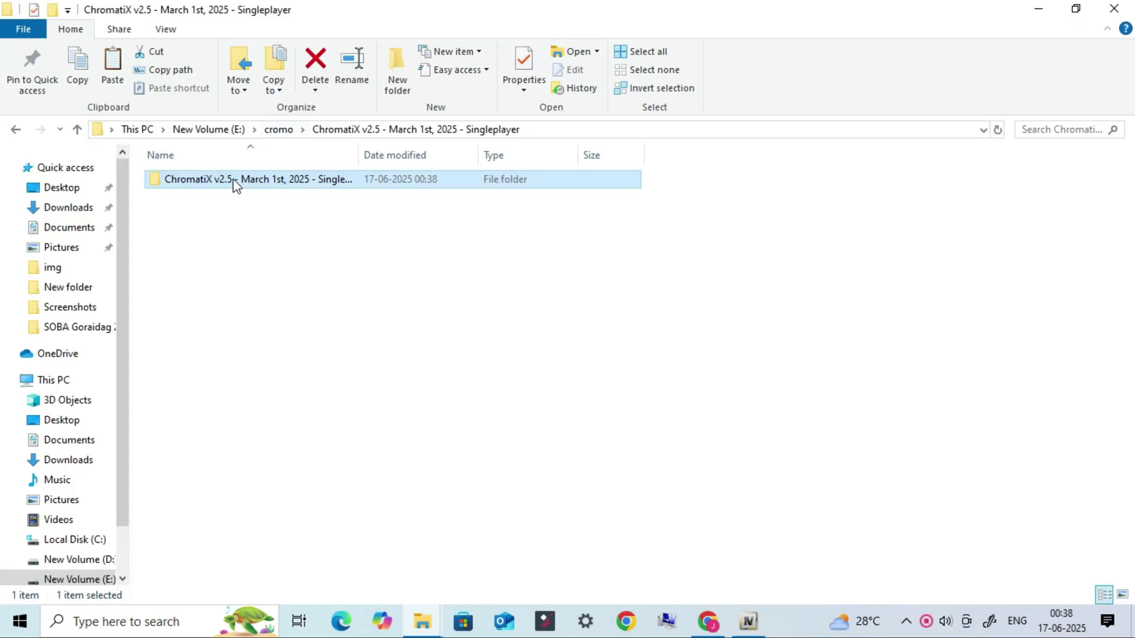
{"action": "left_click", "coordinate": [237, 237]}
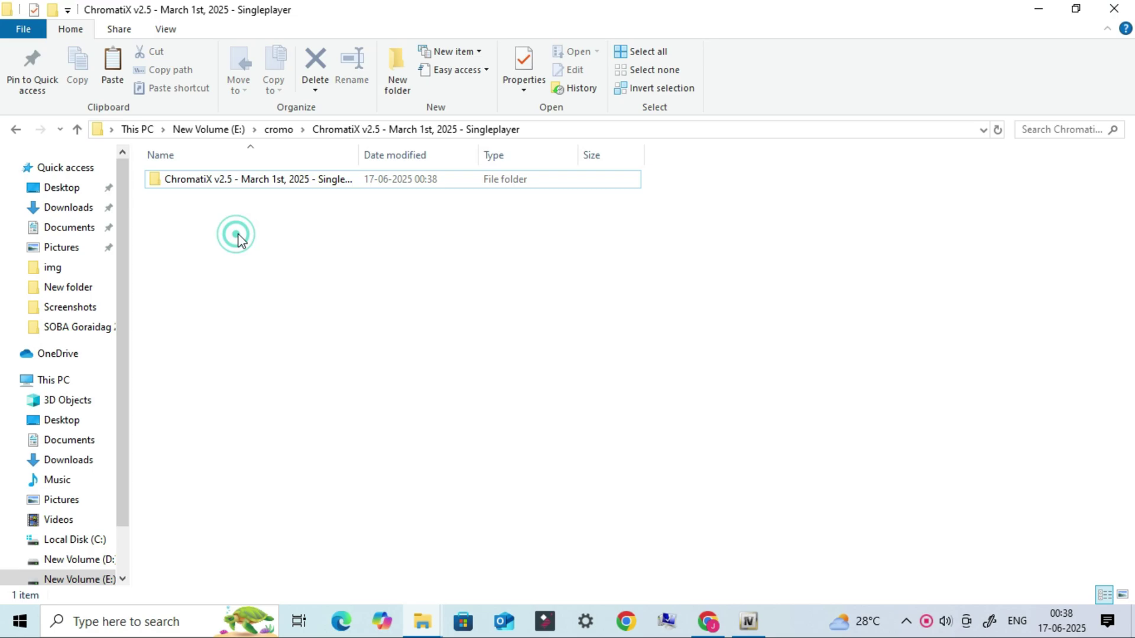
Open the ChromatiX v2.5 folder and arrange Explorer and OpenIV side by side.
{"action": "double_click", "coordinate": [248, 180]}
{"action": "left_click", "coordinate": [206, 180]}
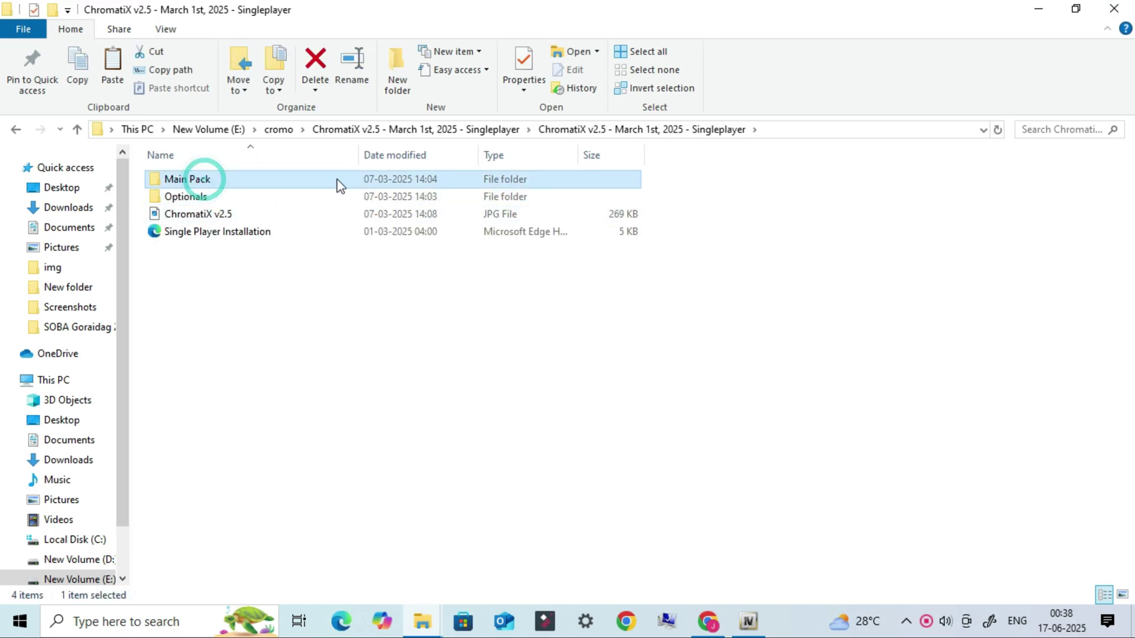
{"action": "left_click", "coordinate": [1075, 8]}
{"action": "left_click_drag", "start_coordinate": [735, 23], "coordinate": [357, 36]}
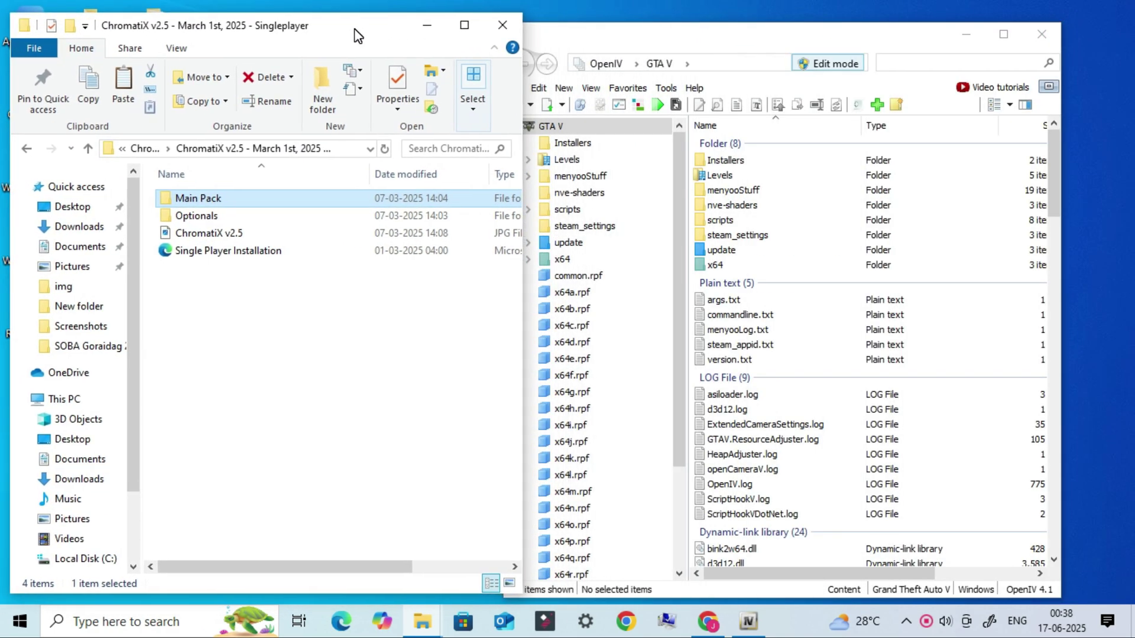
{"action": "left_click_drag", "start_coordinate": [749, 46], "coordinate": [809, 46]}
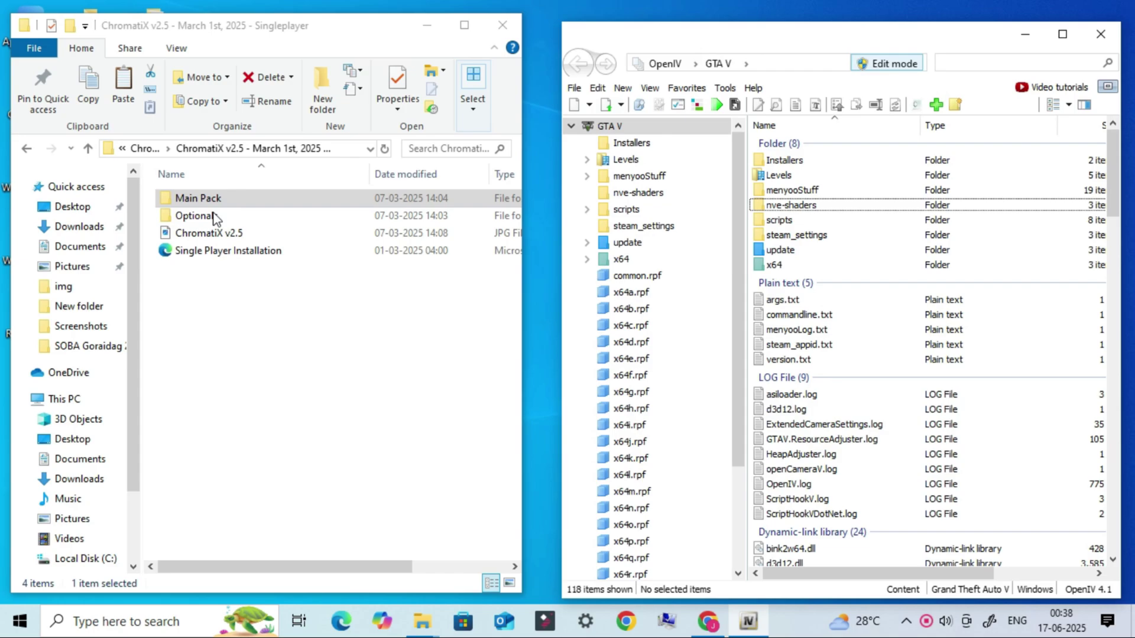
Drop the Main Pack's ChromatiX .oiv onto OpenIV and install it into the mods folder.
{"action": "double_click", "coordinate": [260, 201]}
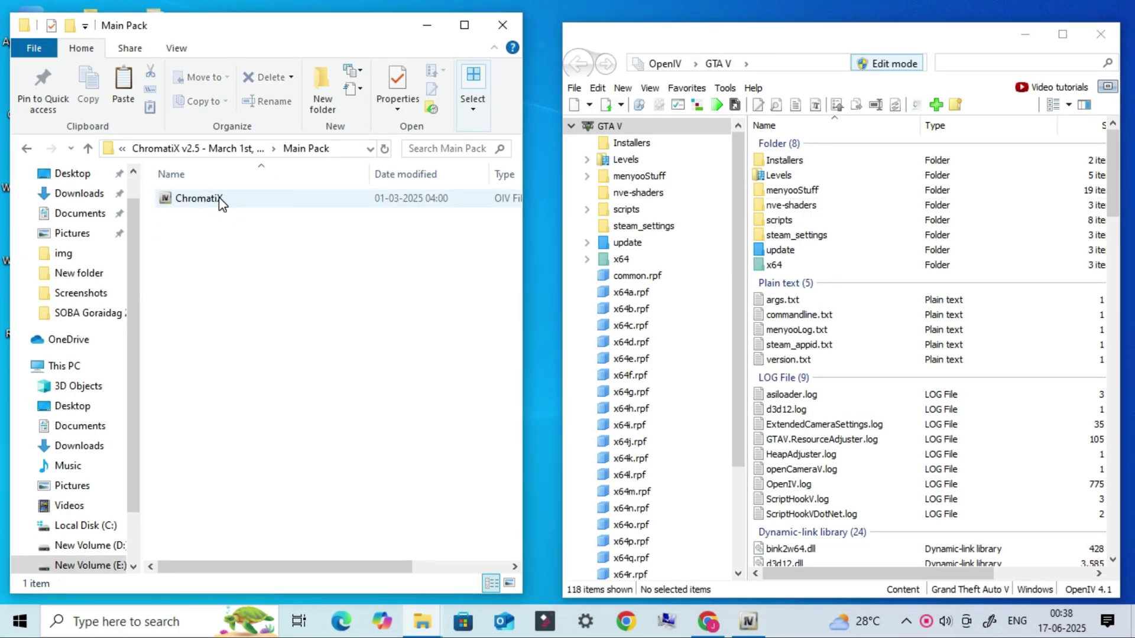
{"action": "left_click_drag", "start_coordinate": [221, 203], "coordinate": [792, 337]}
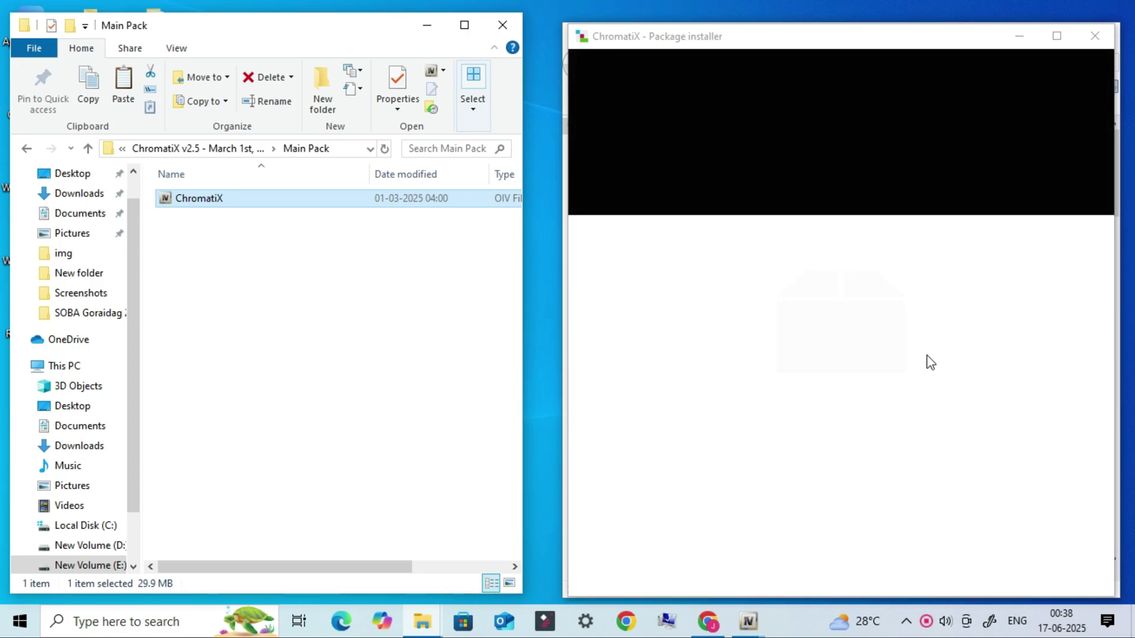
{"action": "left_click", "coordinate": [1067, 163]}
{"action": "left_click", "coordinate": [767, 287]}
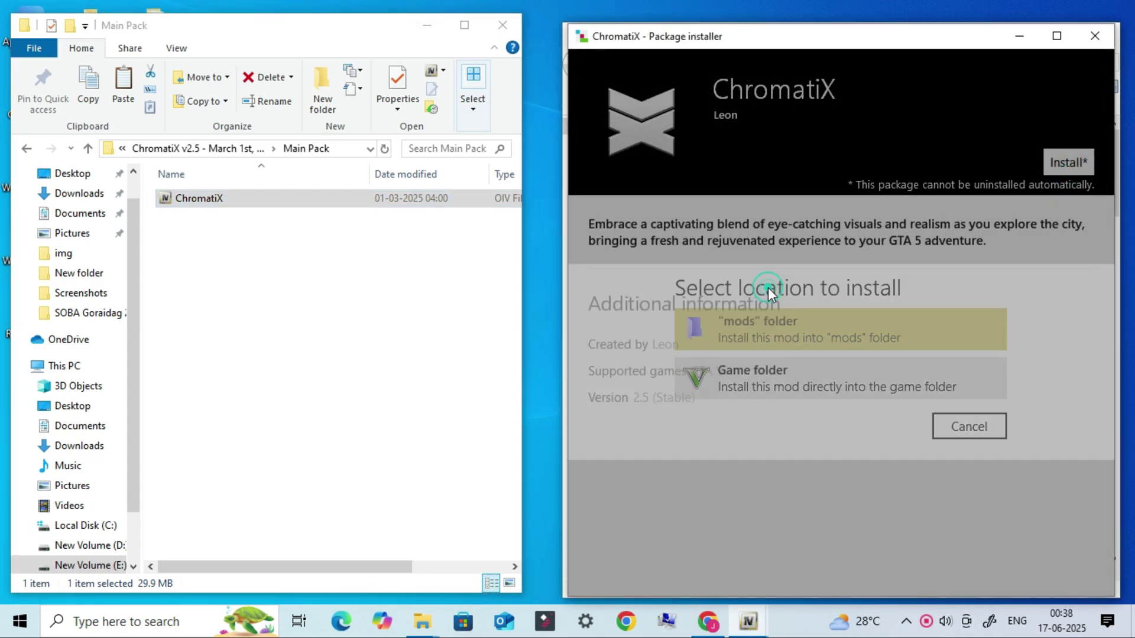